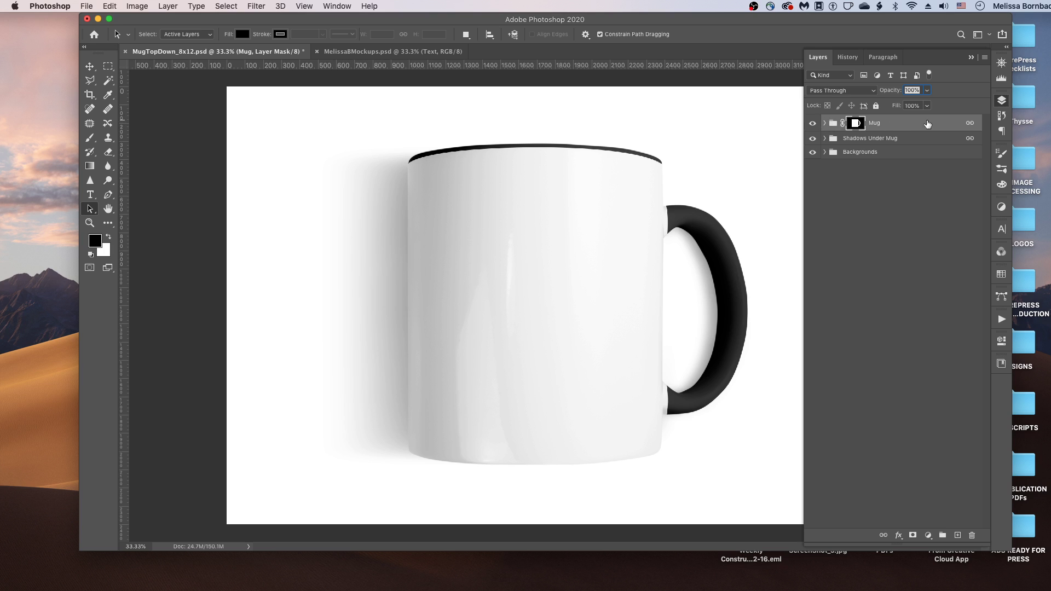
Step: Open the Design - Mug smart object in the Mug group, and open painting-2407262.jpg from the 1_Art folder
left_click(824, 123)
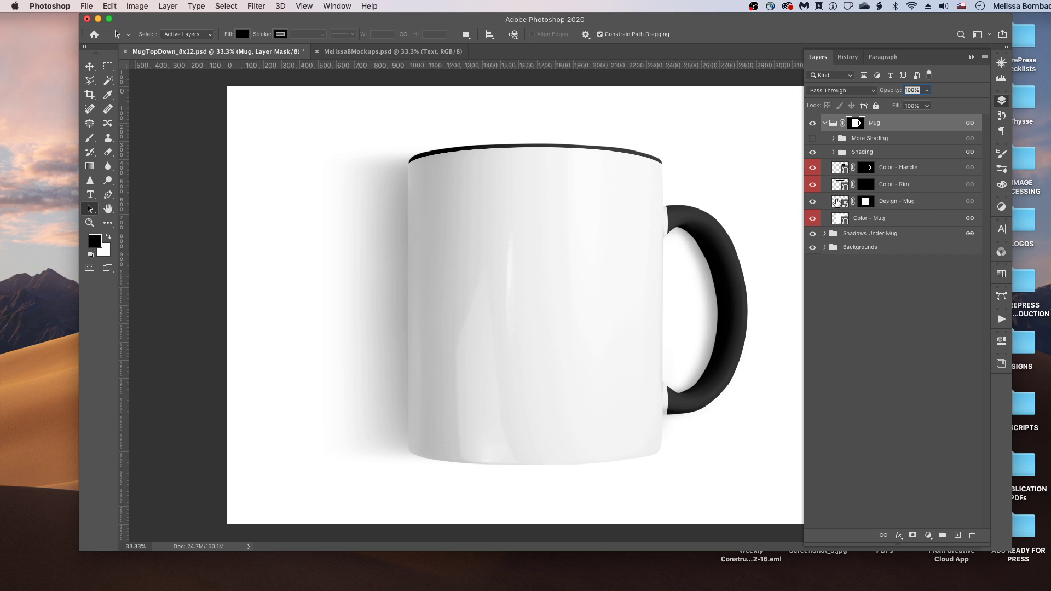
double_click(836, 202)
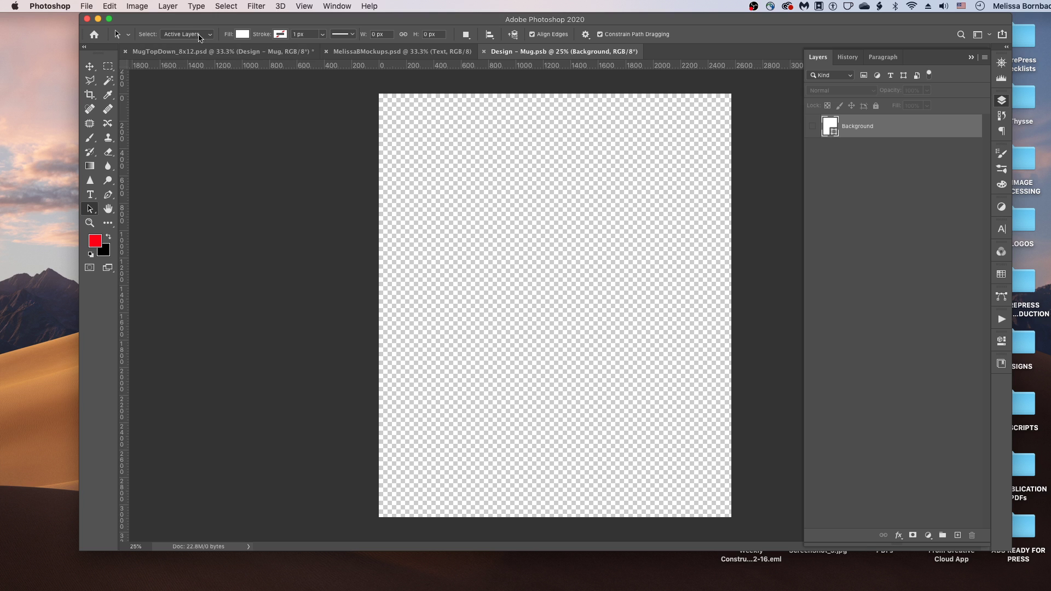
left_click(88, 6)
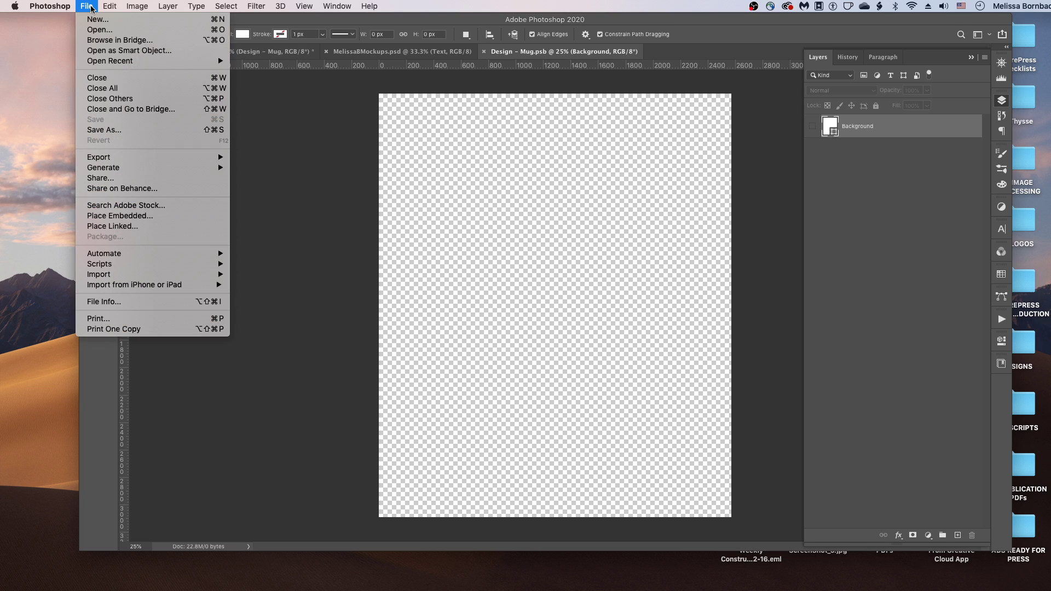
left_click(111, 31)
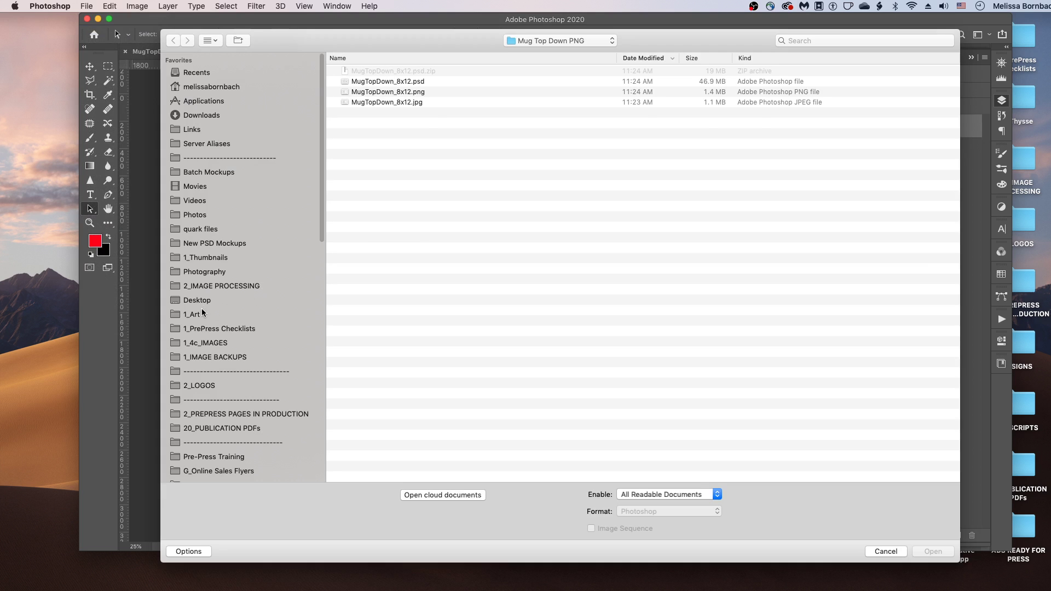
left_click(203, 314)
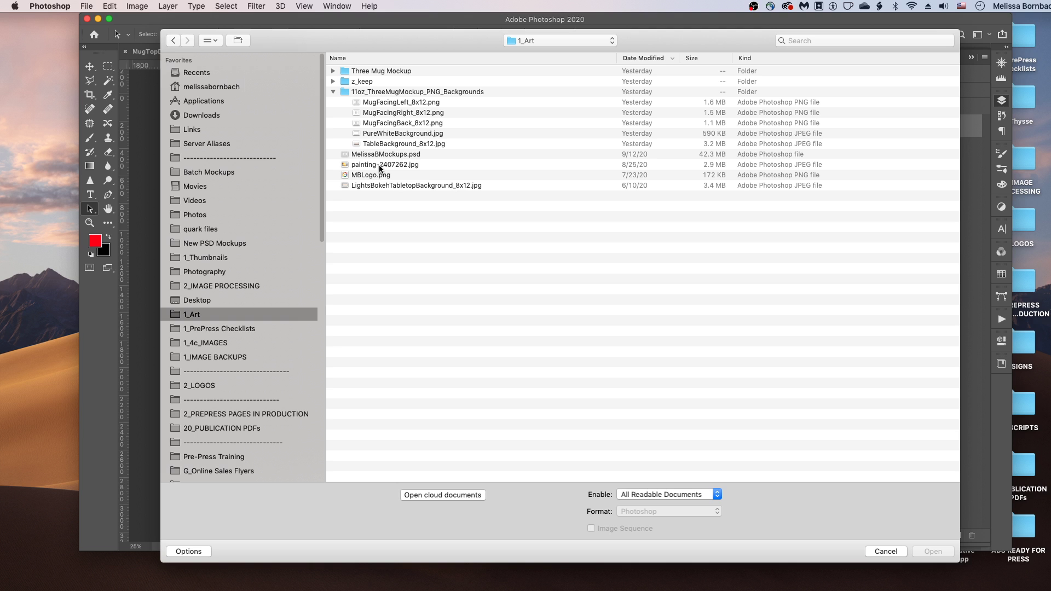
double_click(380, 165)
left_click(437, 164)
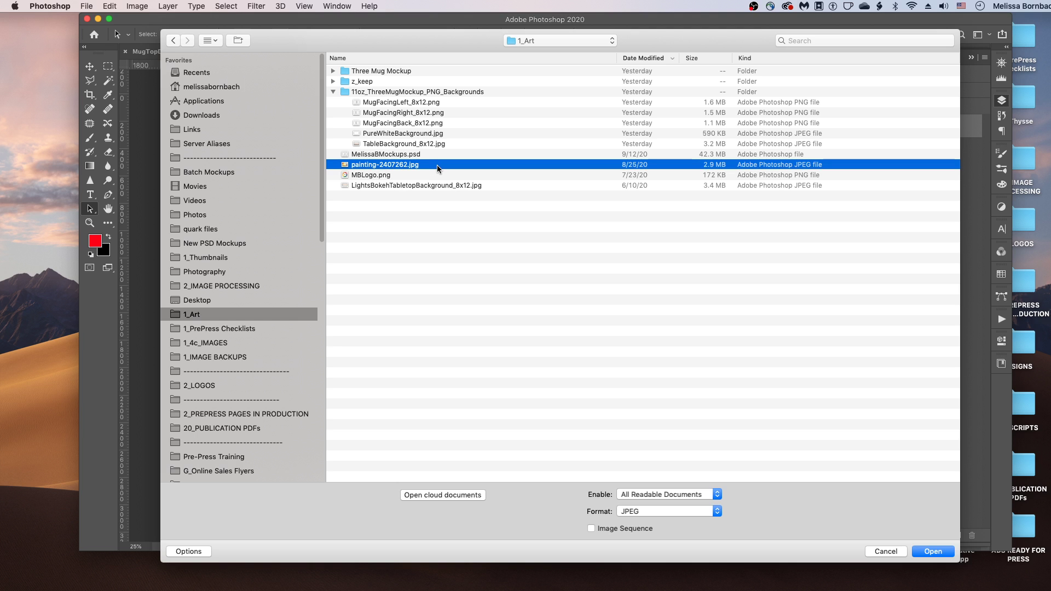
double_click(437, 166)
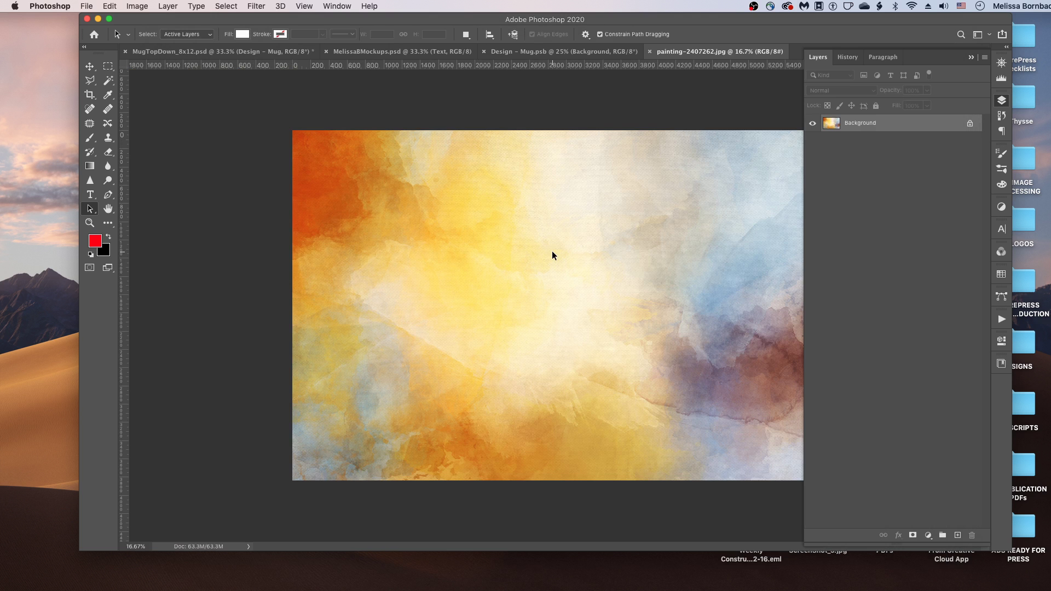
Step: Copy the entire painting image and paste it into the Design - Mug.psb document
left_click(233, 5)
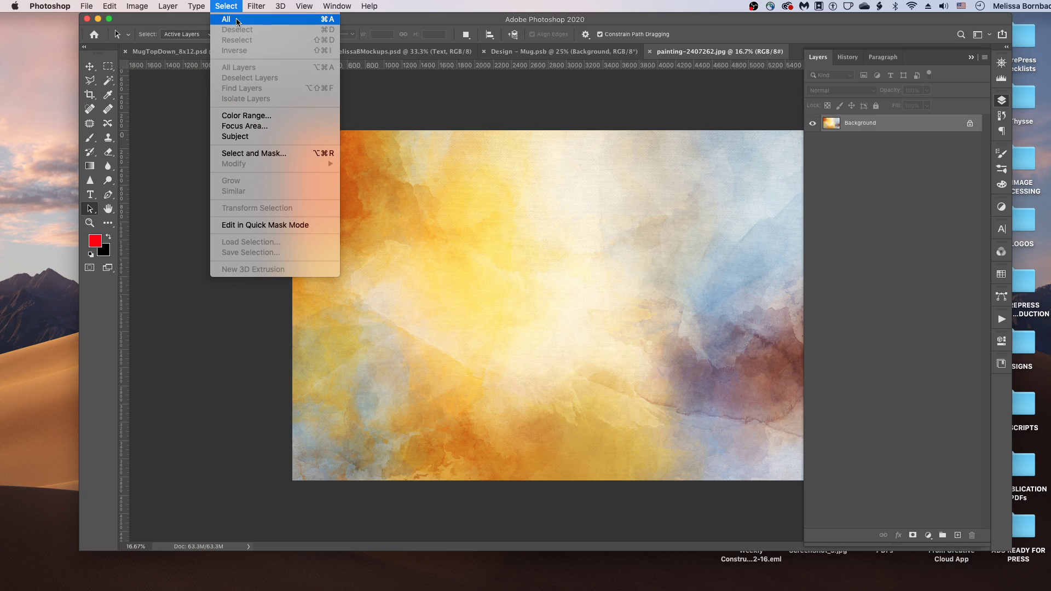
left_click(237, 20)
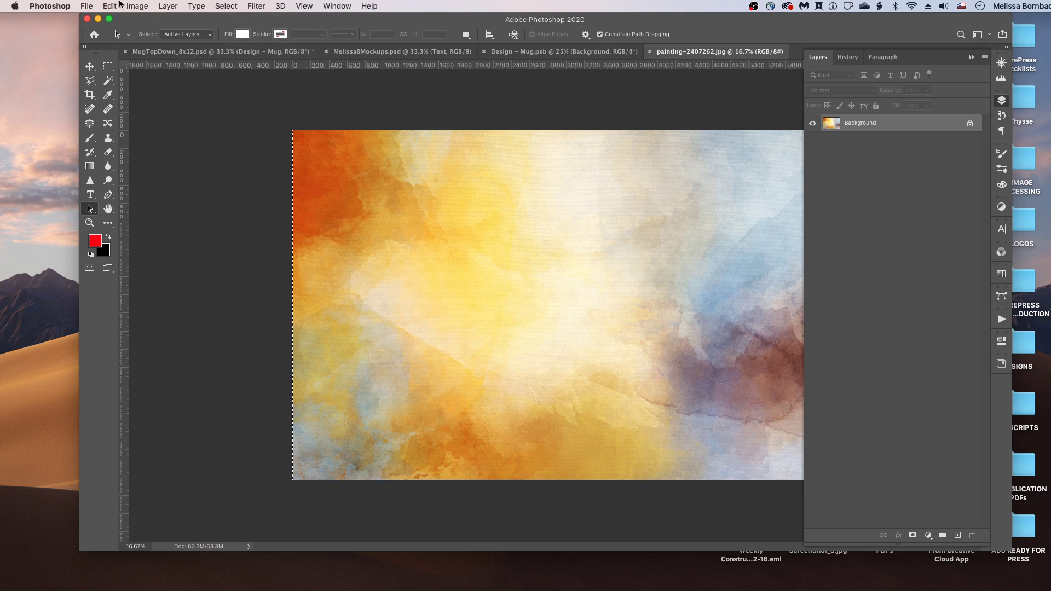
left_click(111, 5)
left_click(121, 85)
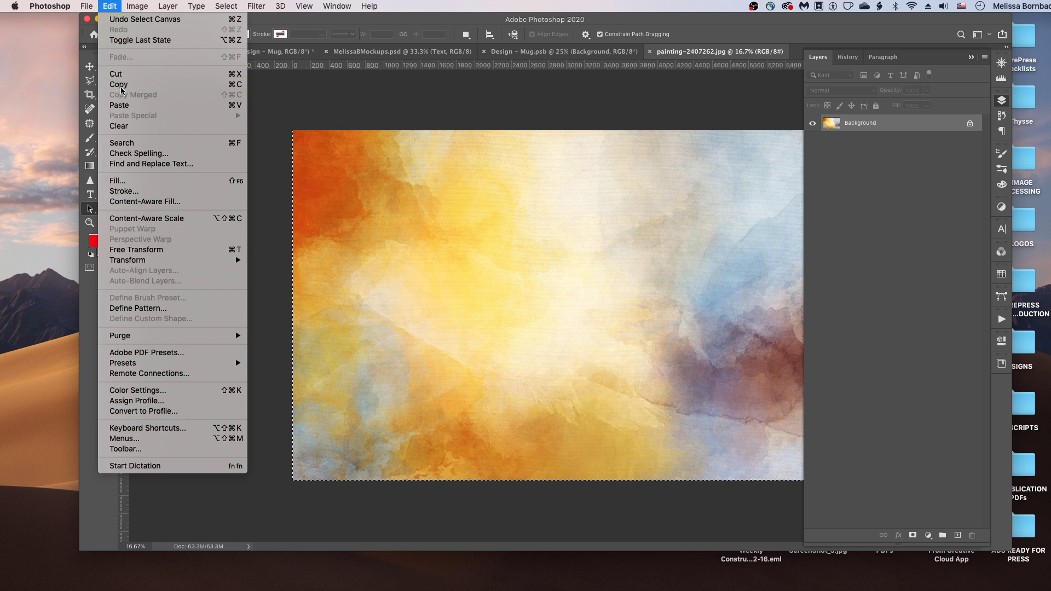
left_click(553, 50)
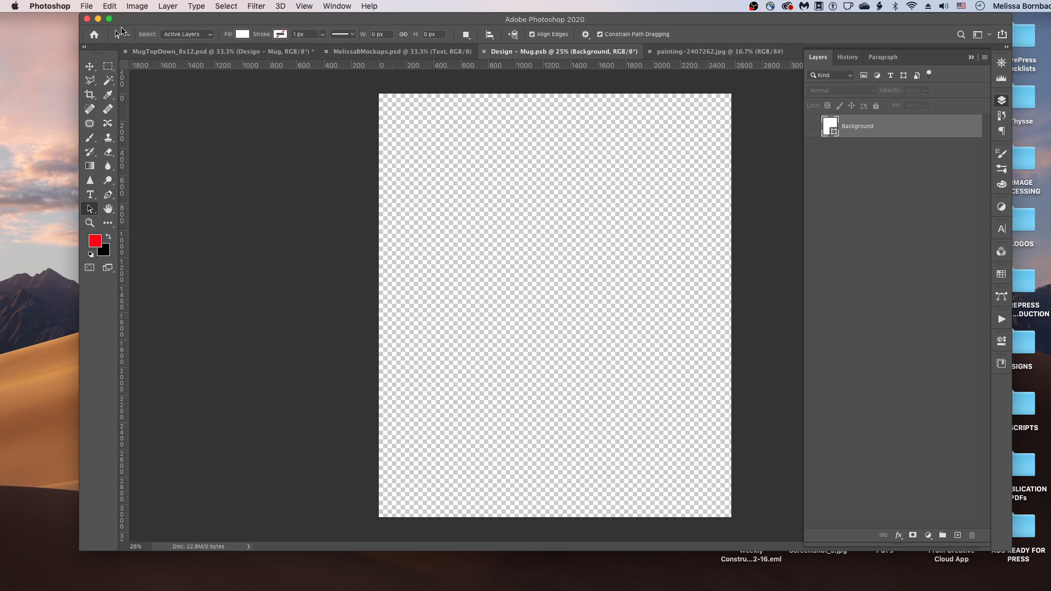
left_click(110, 6)
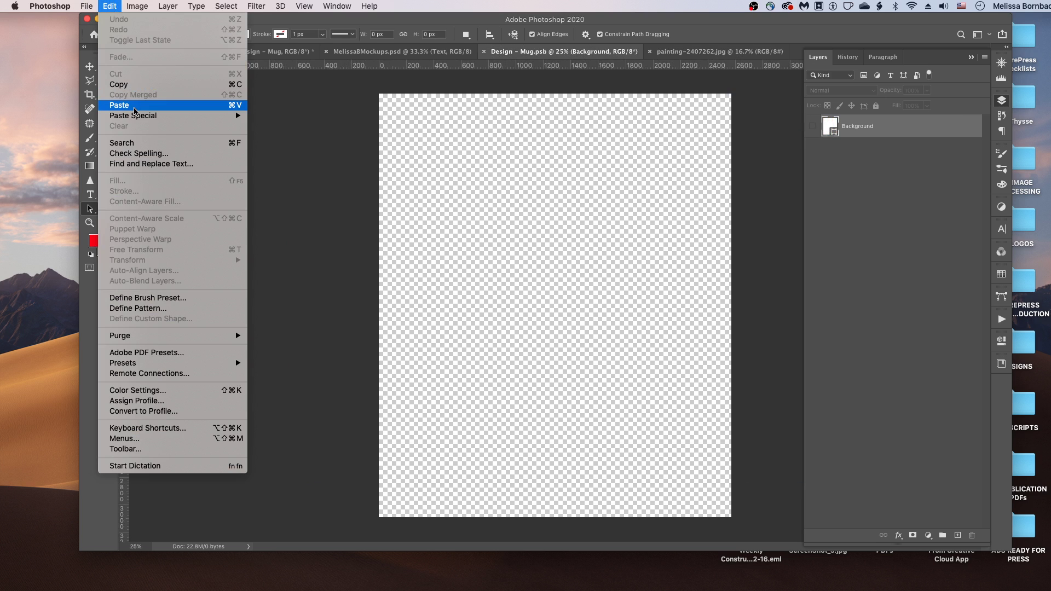
left_click(136, 107)
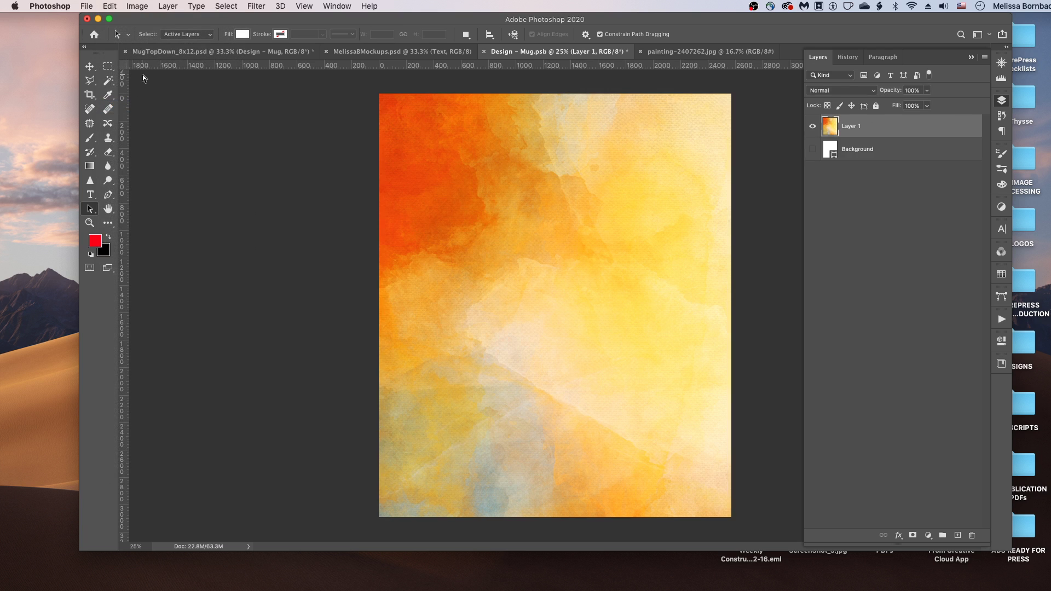
Step: Scale the pasted painting layer proportionally to about 83% and position it so it covers the whole canvas
key("super+minus")
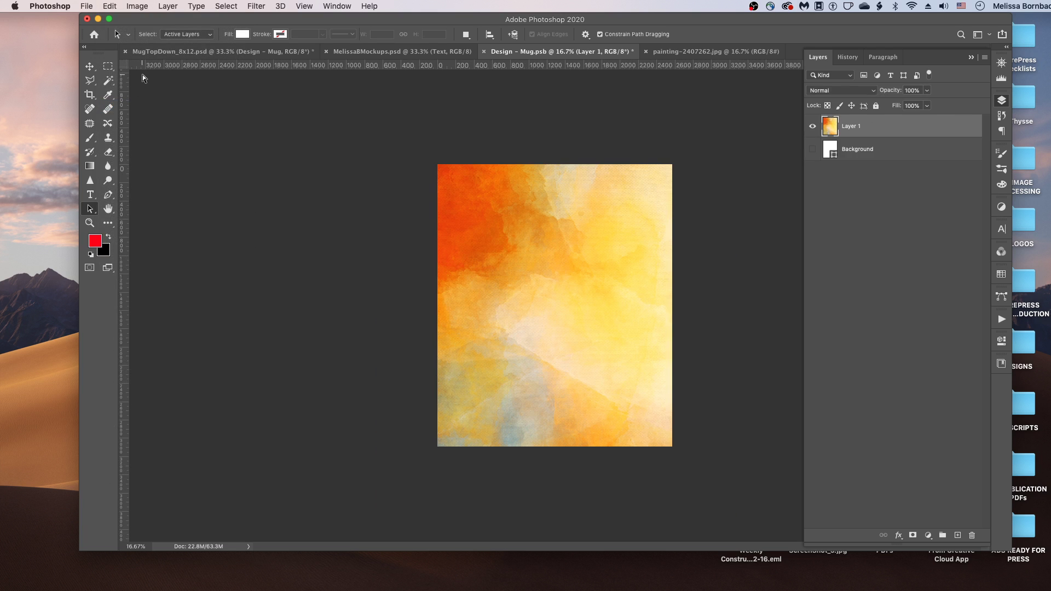
left_click(110, 6)
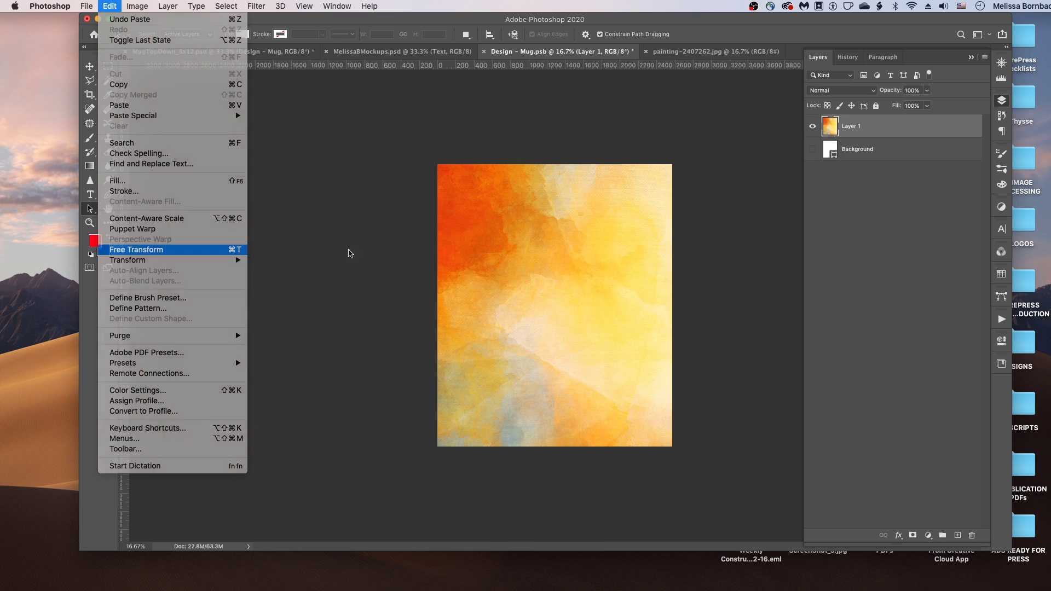
key("super+t")
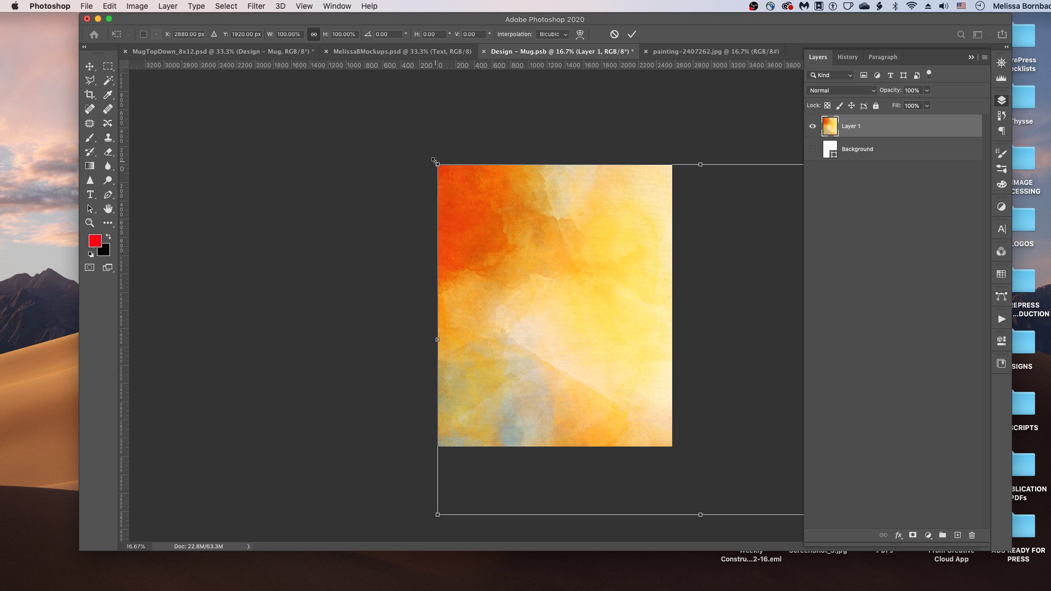
left_click_drag(434, 161, 523, 219)
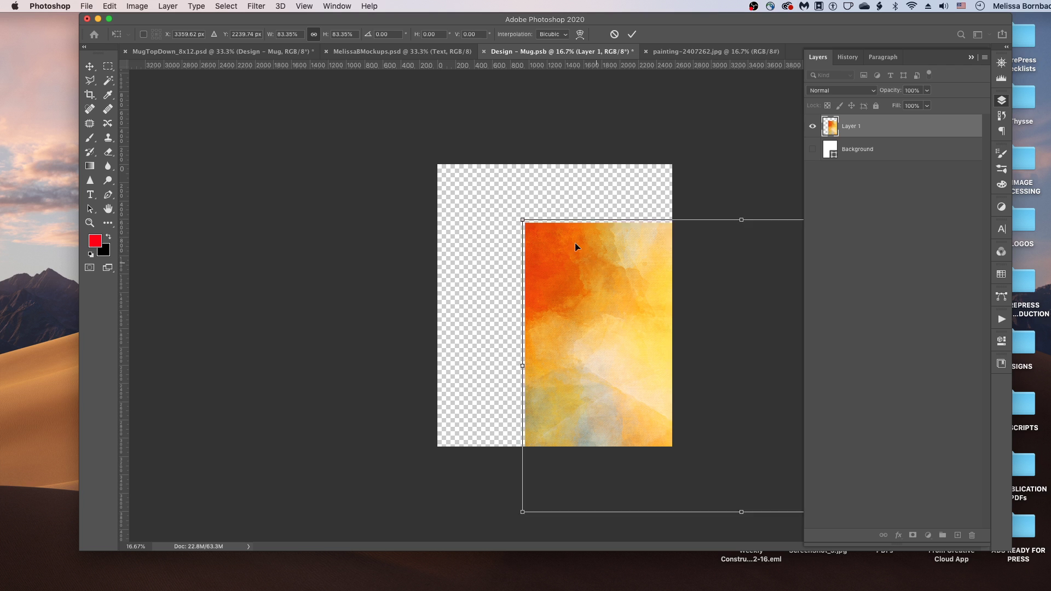
left_click_drag(575, 246, 507, 201)
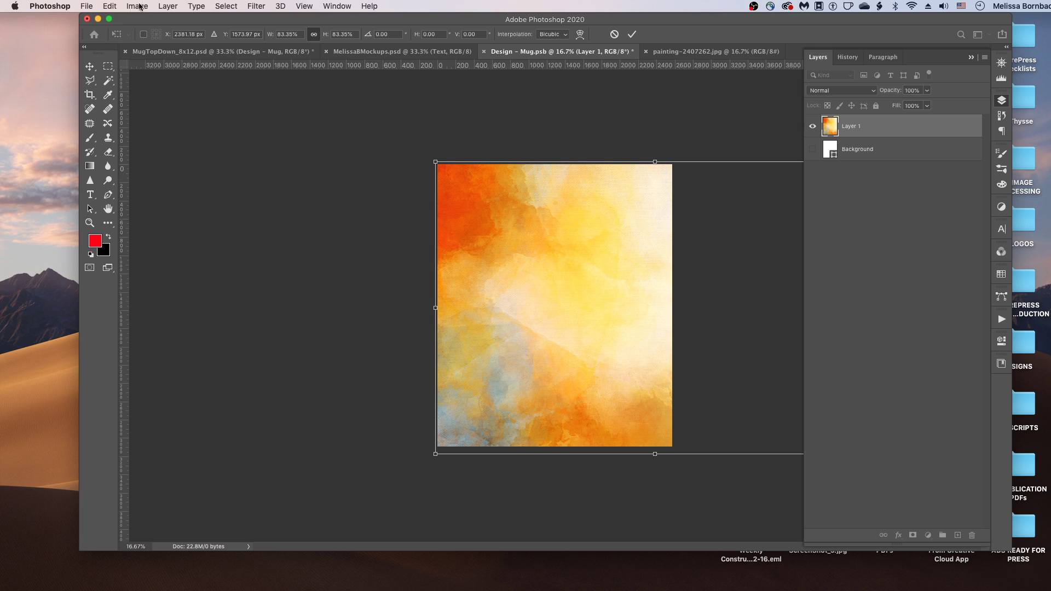
left_click(110, 6)
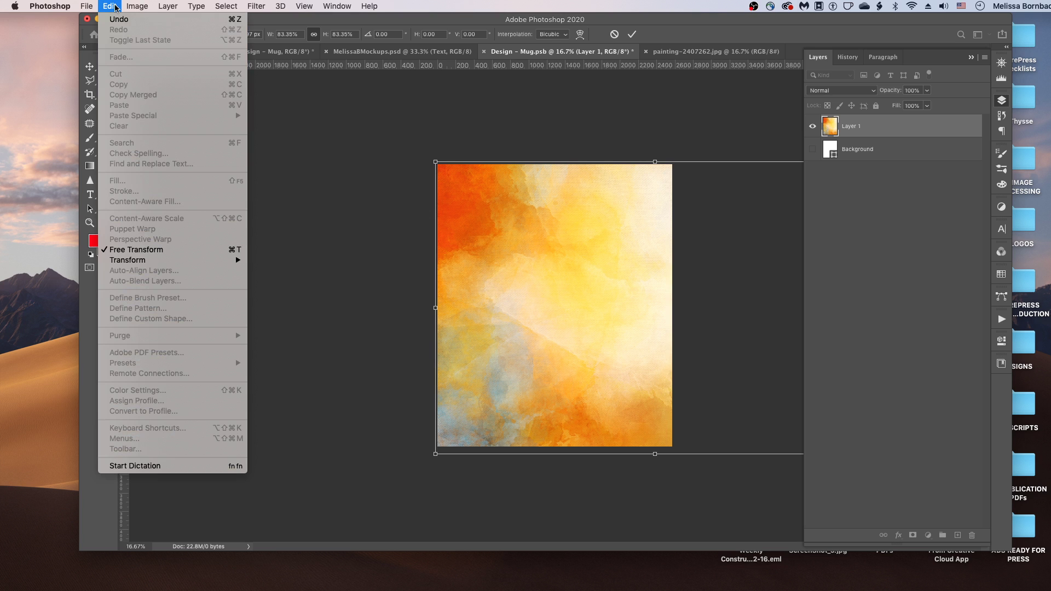
mouse_move(137, 6)
key("Right")
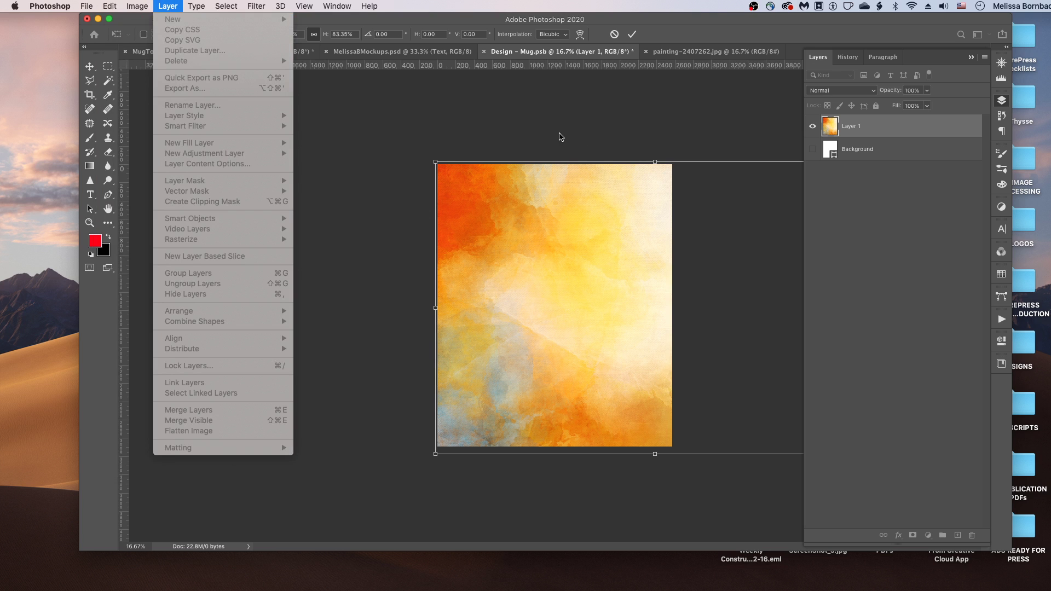
key("Escape")
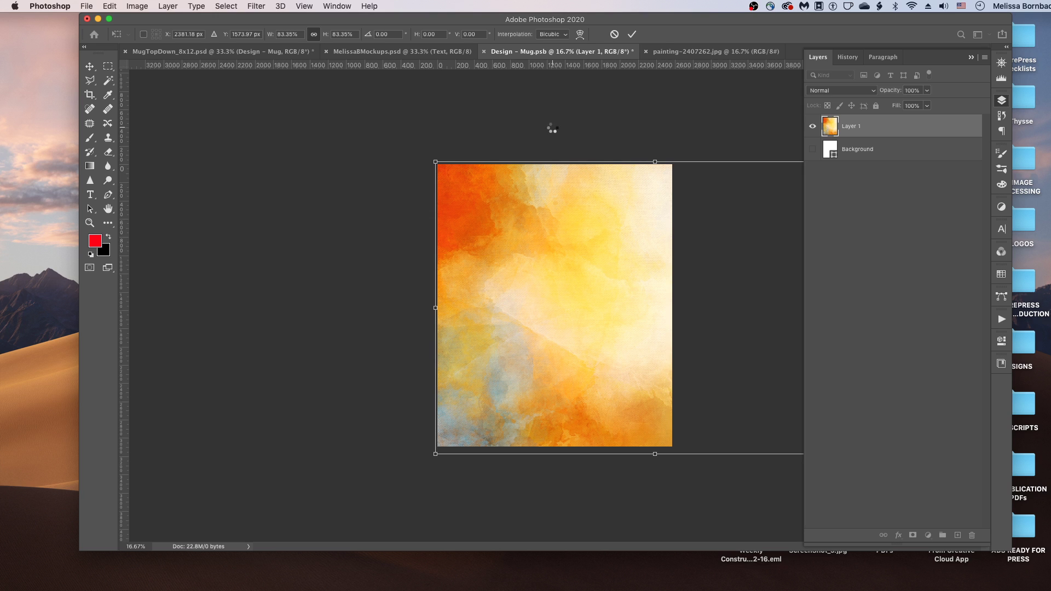
key("Return")
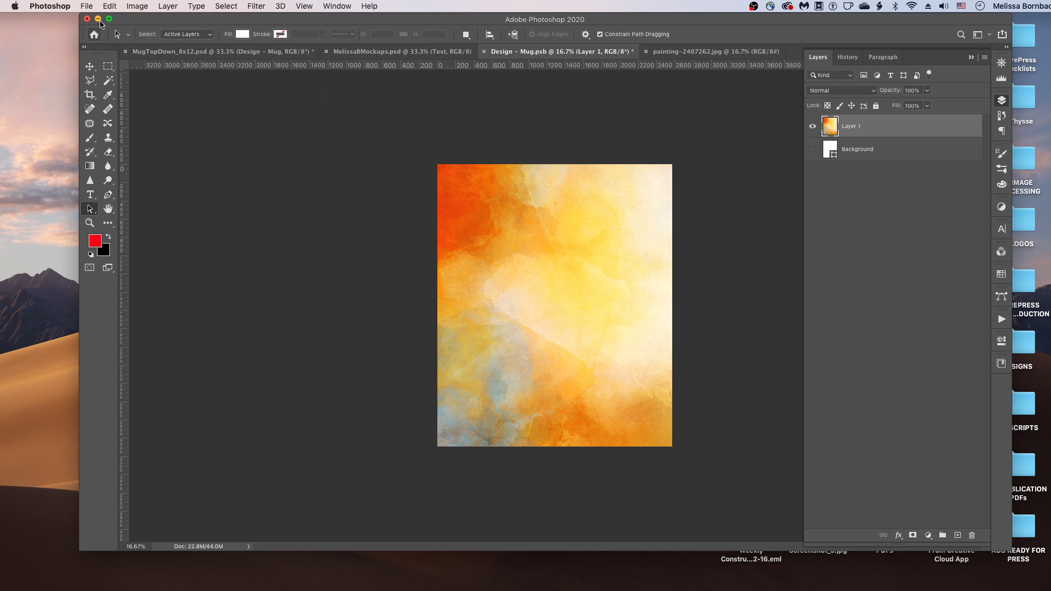
Step: Save and close Design - Mug.psb, and close painting-2407262.jpg as well
left_click(87, 6)
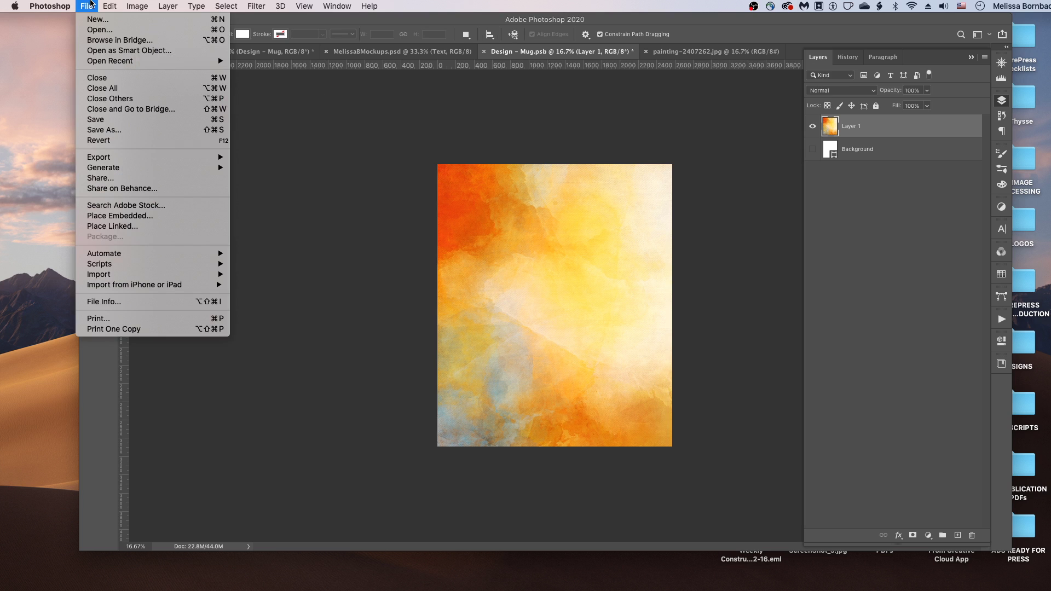
left_click(211, 122)
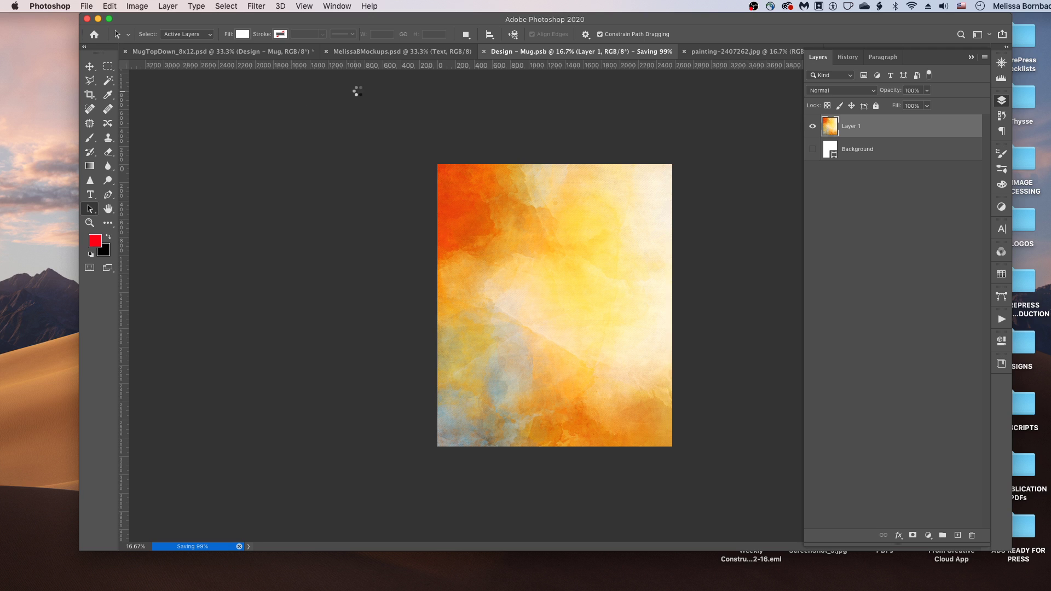
left_click(484, 51)
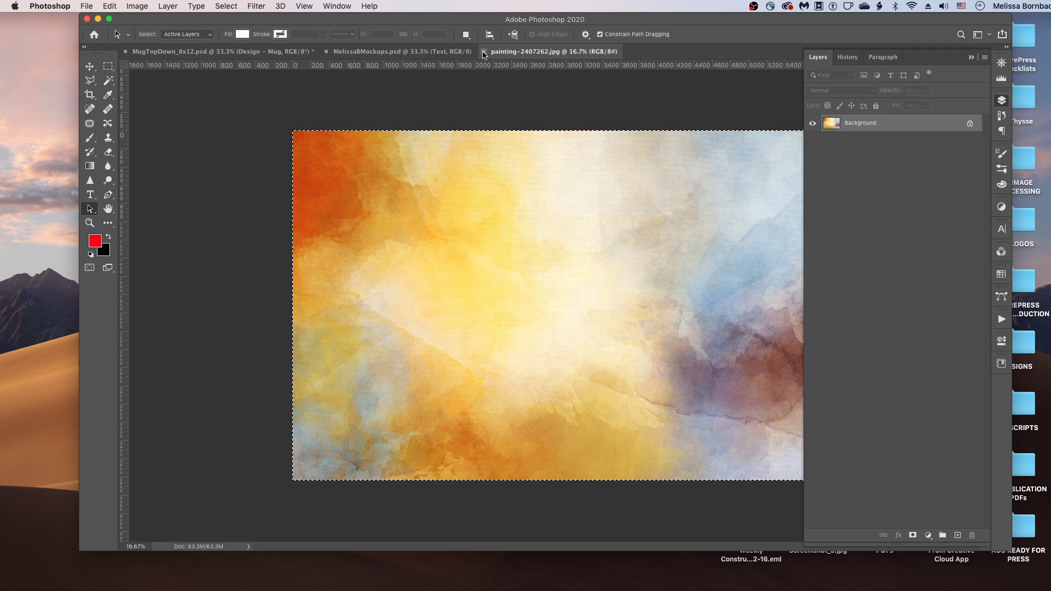
left_click(484, 51)
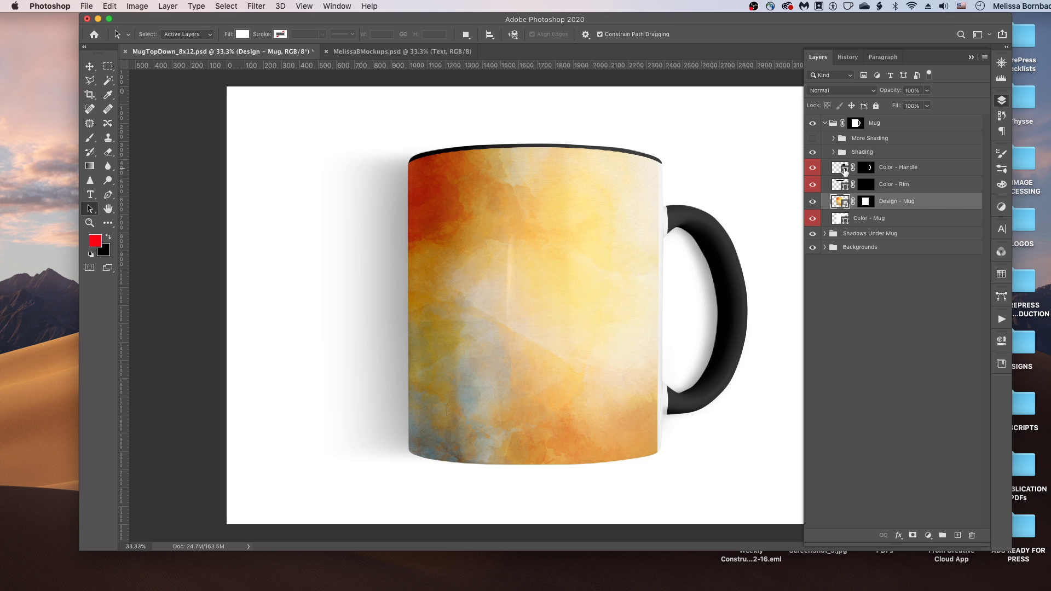
Step: Set the Color - Handle layer's fill to the light blue abbdd8 and copy its hex code
double_click(845, 171)
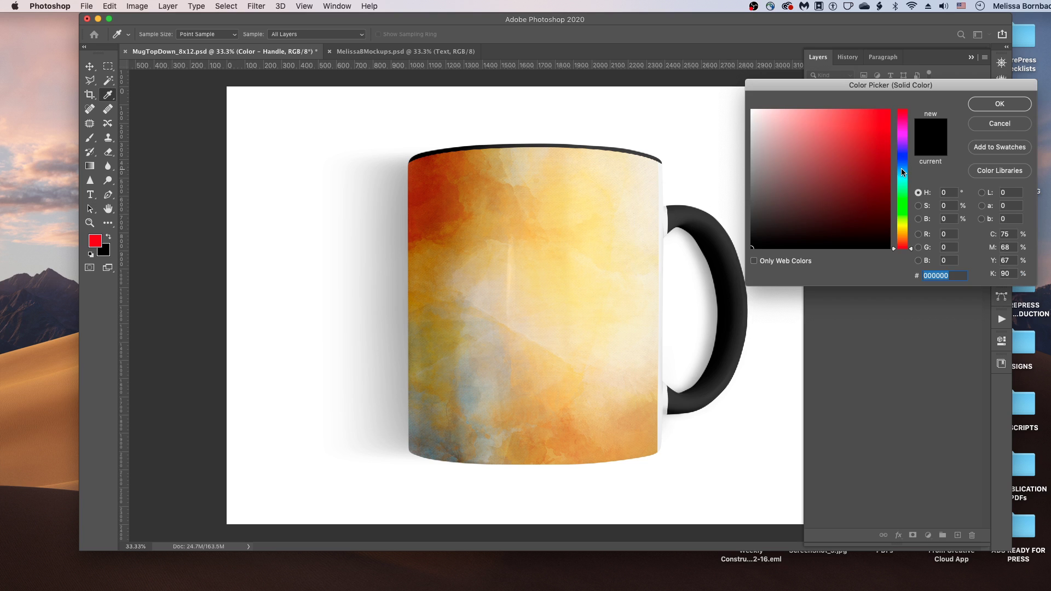
left_click_drag(903, 173, 904, 167)
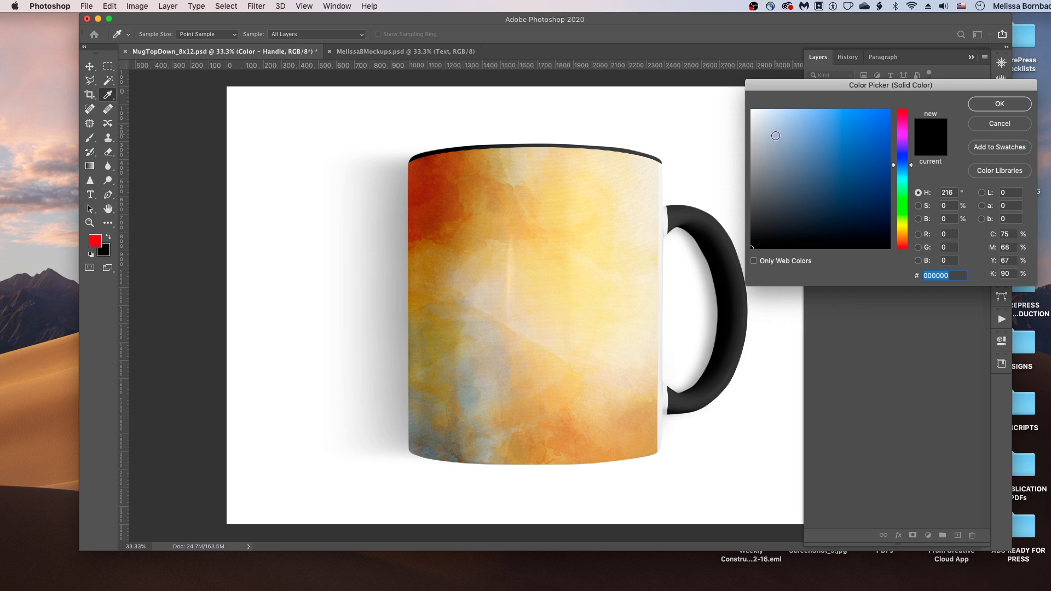
left_click_drag(783, 131, 780, 131)
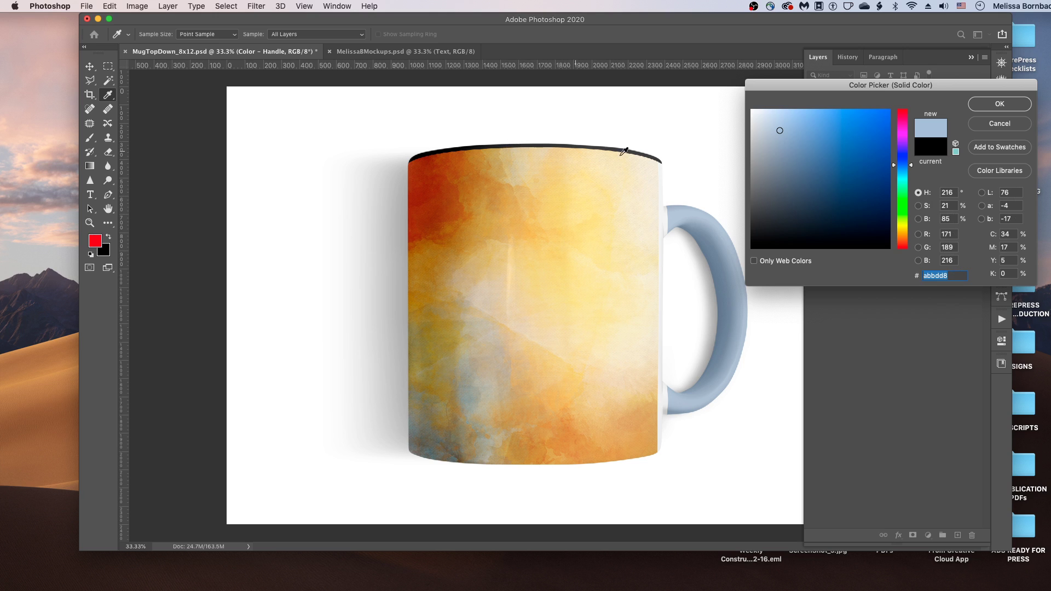
left_click(947, 275)
mouse_move(923, 275)
left_mouse_down()
mouse_move(957, 275)
mouse_move(920, 275)
left_mouse_up()
key("super+c")
left_click(986, 103)
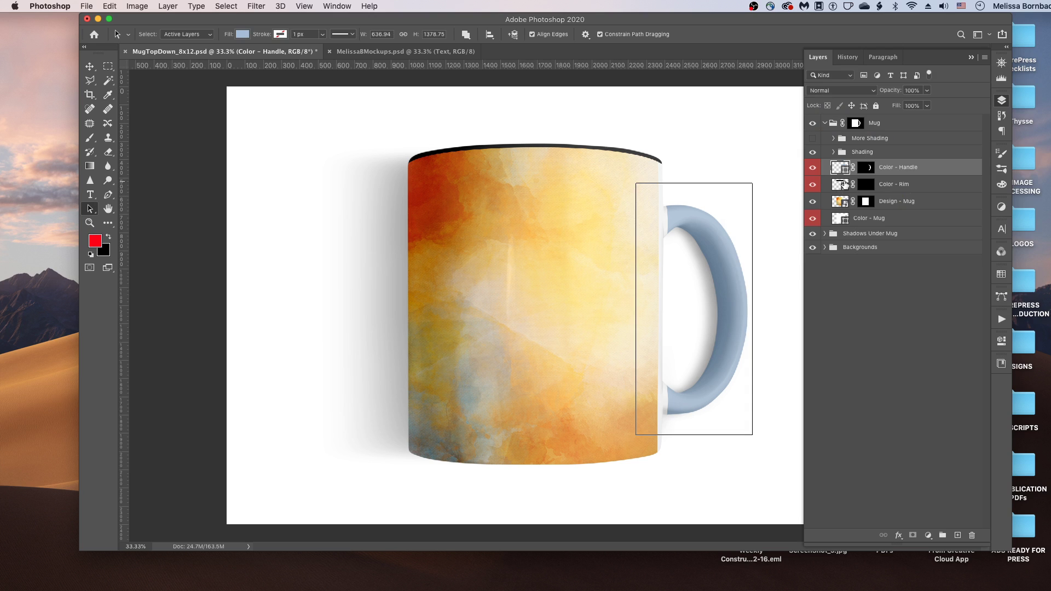
Step: Set the Color - Rim layer's fill to the copied hex colour abbdd8 and deselect the layer
double_click(844, 185)
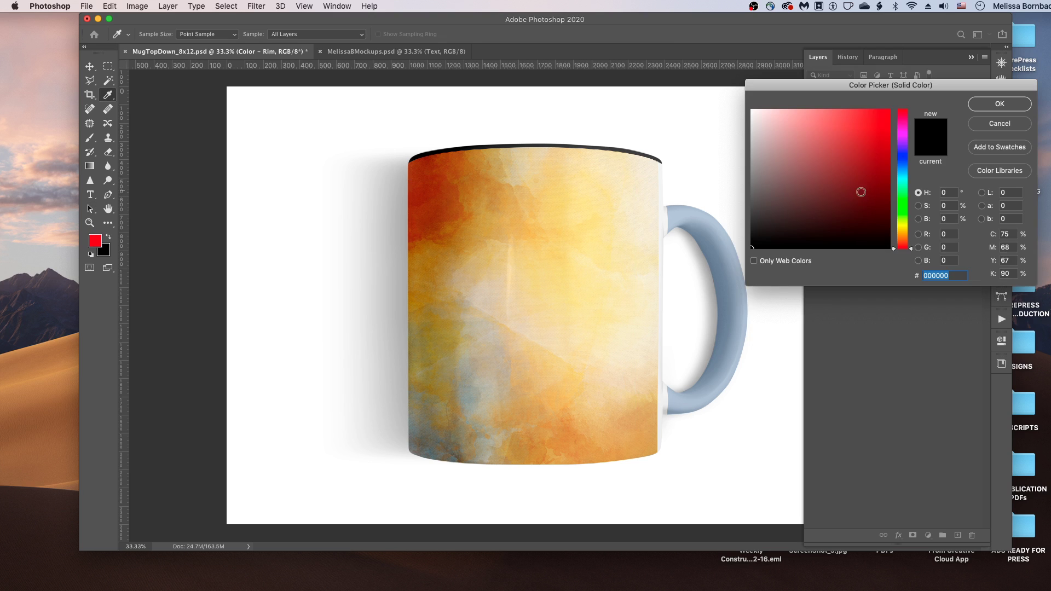
left_click(951, 274)
left_click_drag(953, 275, 917, 274)
key("super+v")
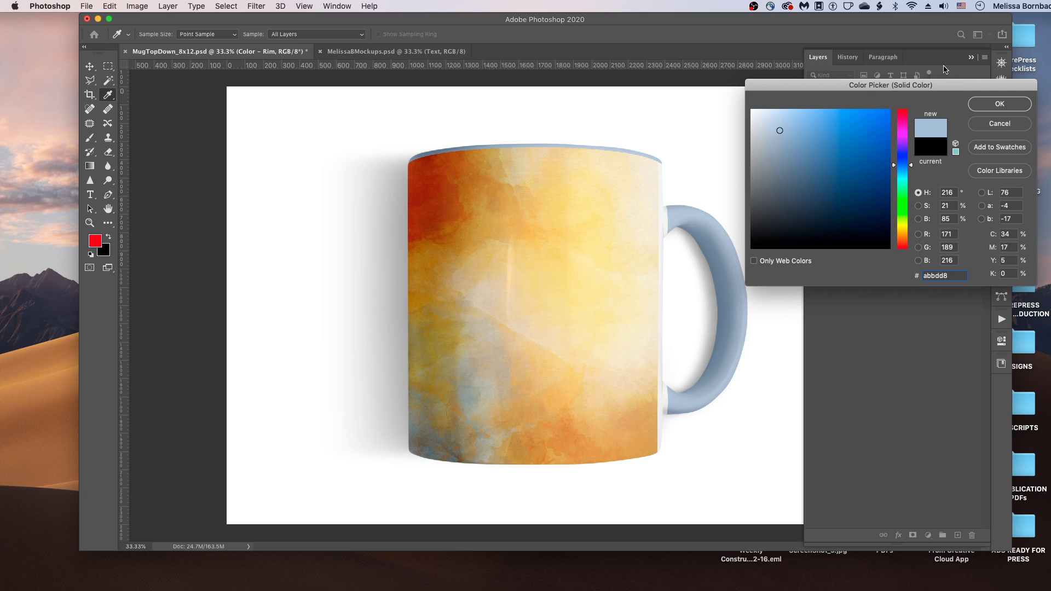
left_click(999, 105)
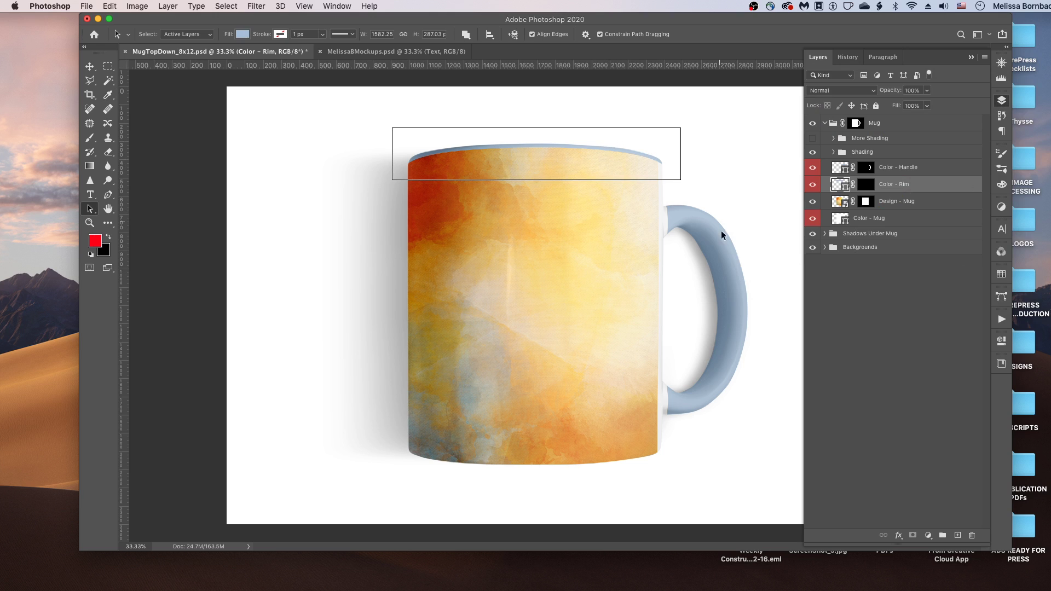
left_click(875, 342)
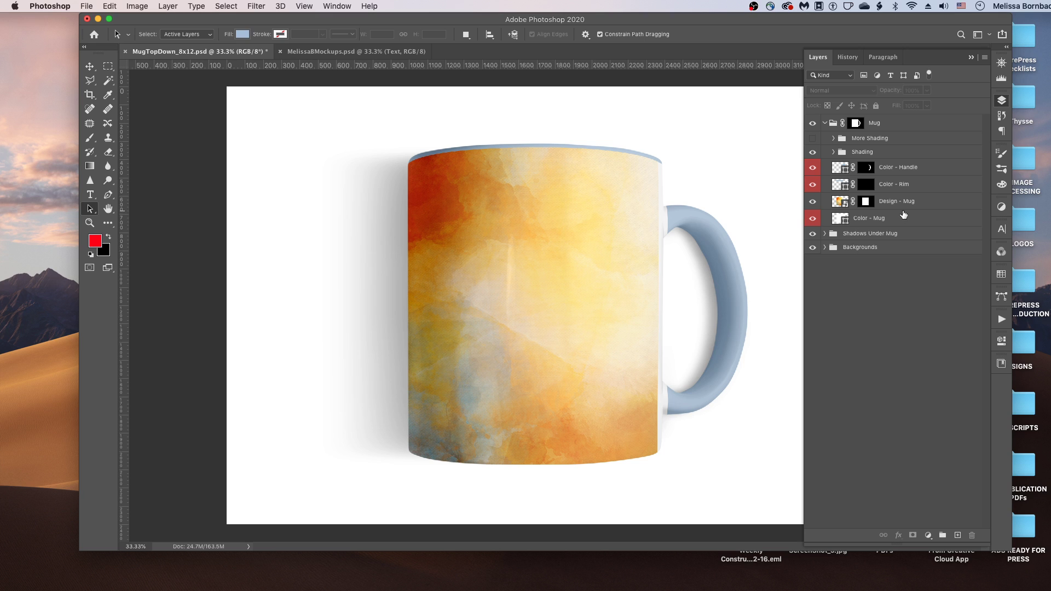
Step: Make the More Shading group inside the Mug group visible
left_click(811, 141)
left_click(812, 141)
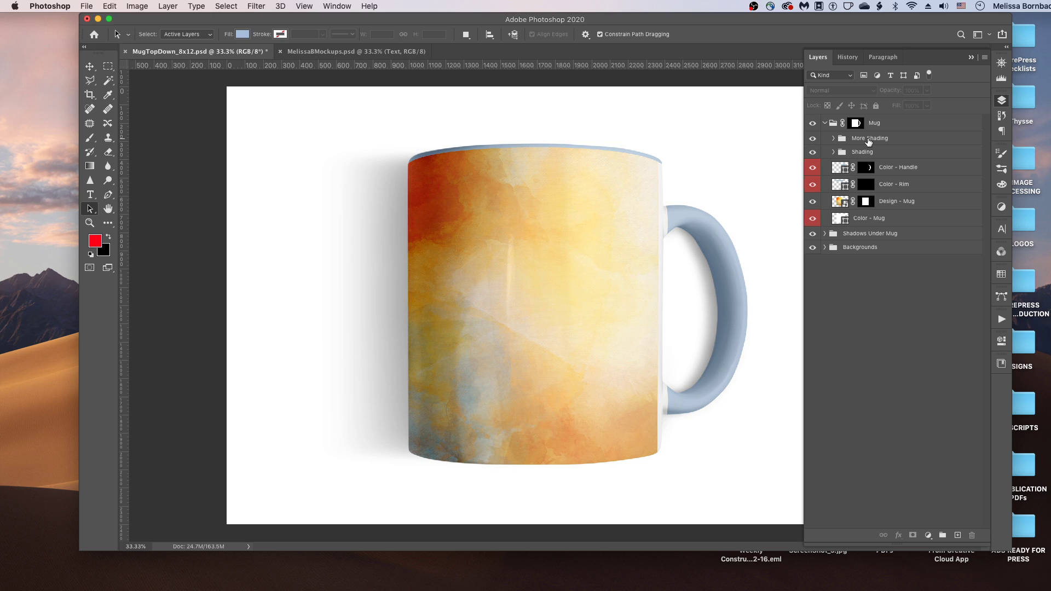
Step: Try the More Shading group at 100% opacity, set it to 39%, and deselect the group
left_click(868, 142)
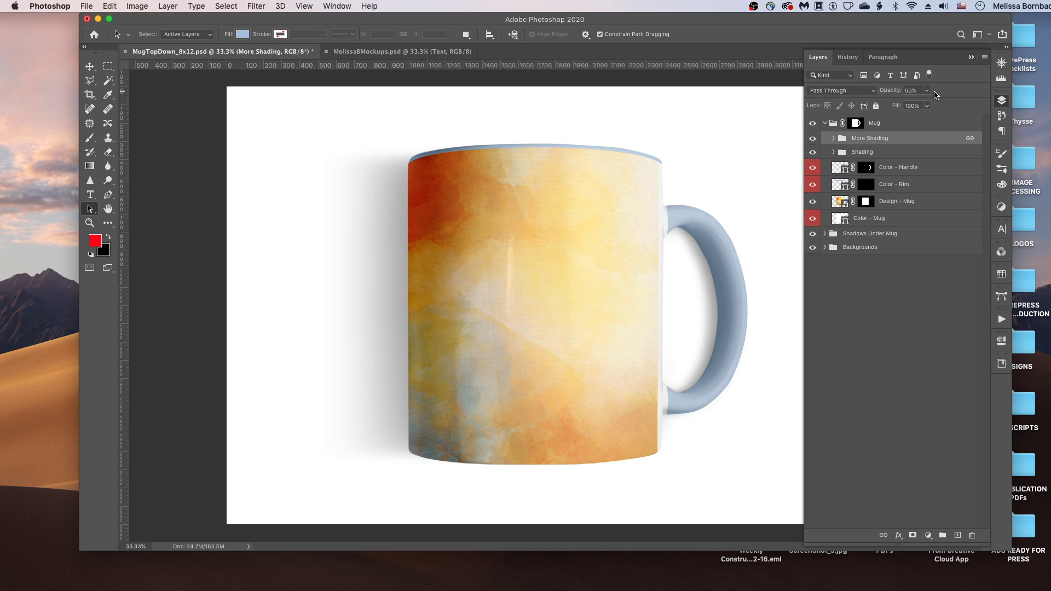
left_click(927, 91)
left_click_drag(928, 105, 953, 105)
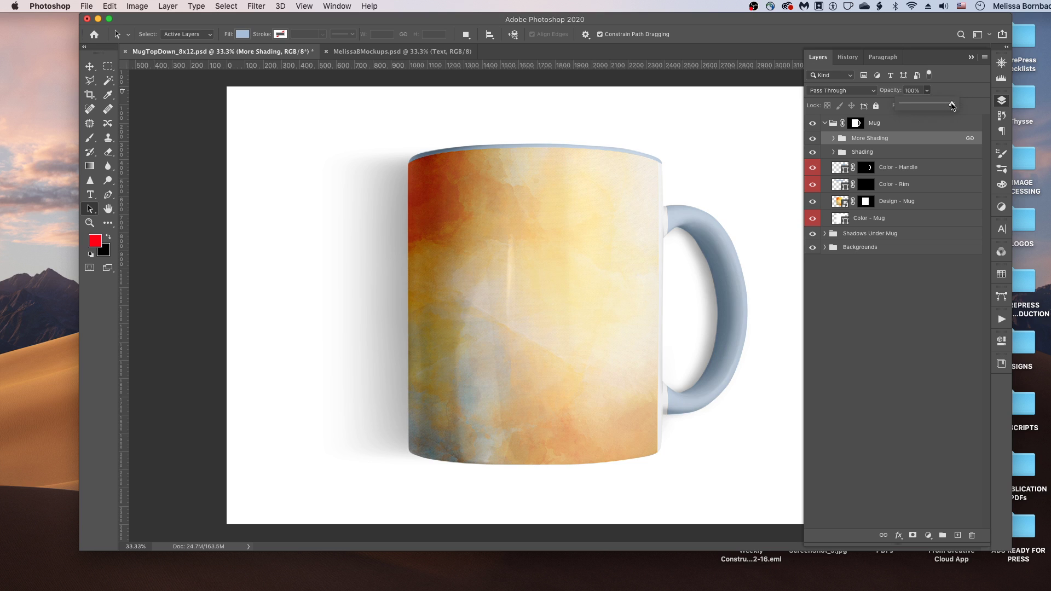
mouse_move(952, 106)
left_mouse_down()
mouse_move(912, 105)
mouse_move(920, 105)
left_mouse_up()
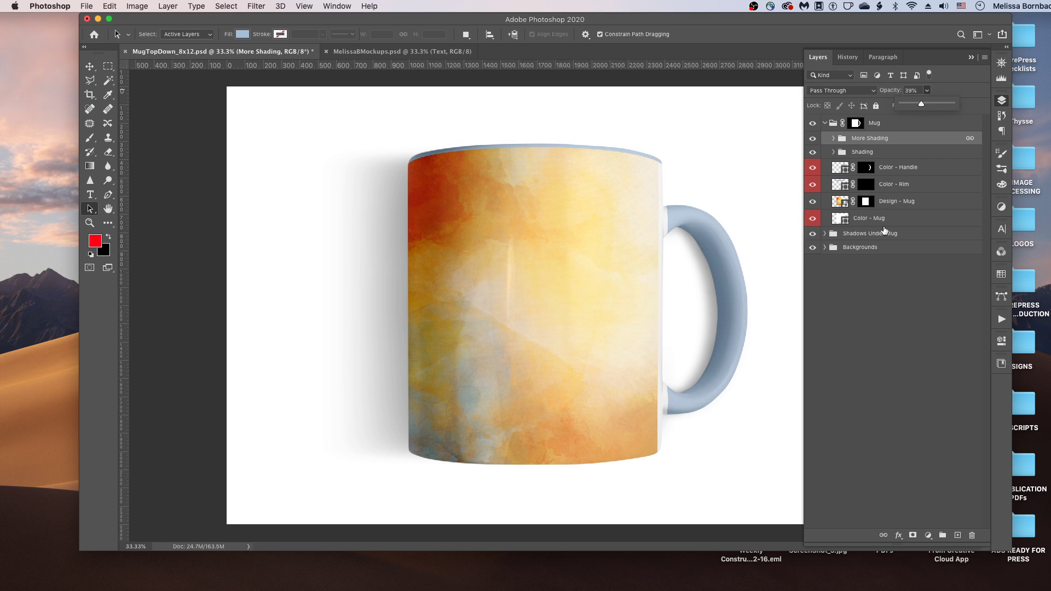
left_click(902, 268)
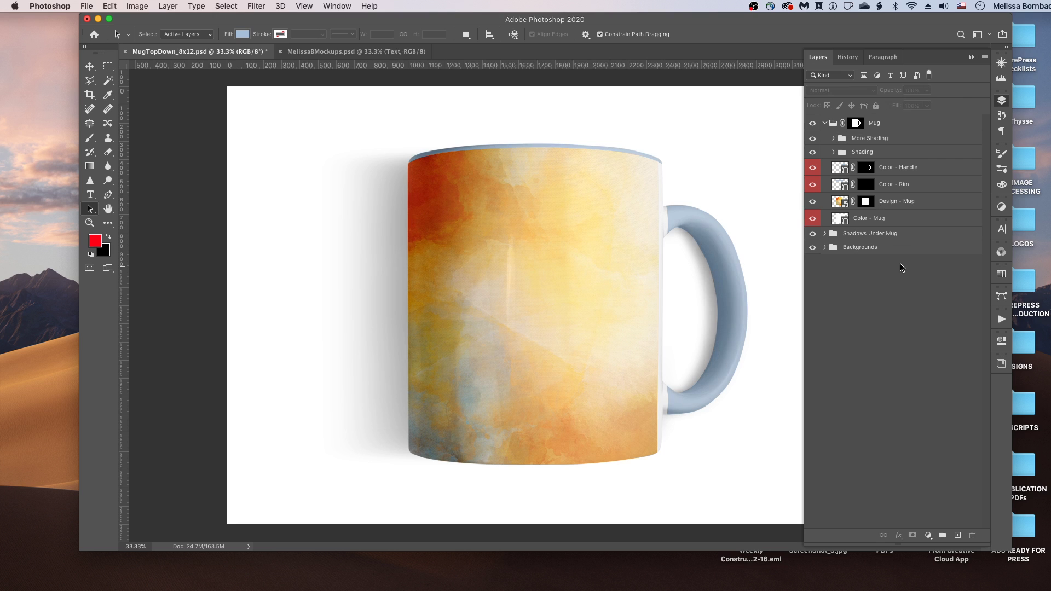
Step: Expand the Shadows Under Mug and Shadows groups and open the opacity setting of the Shadow Under Handle layer
left_click(824, 234)
left_click(833, 261)
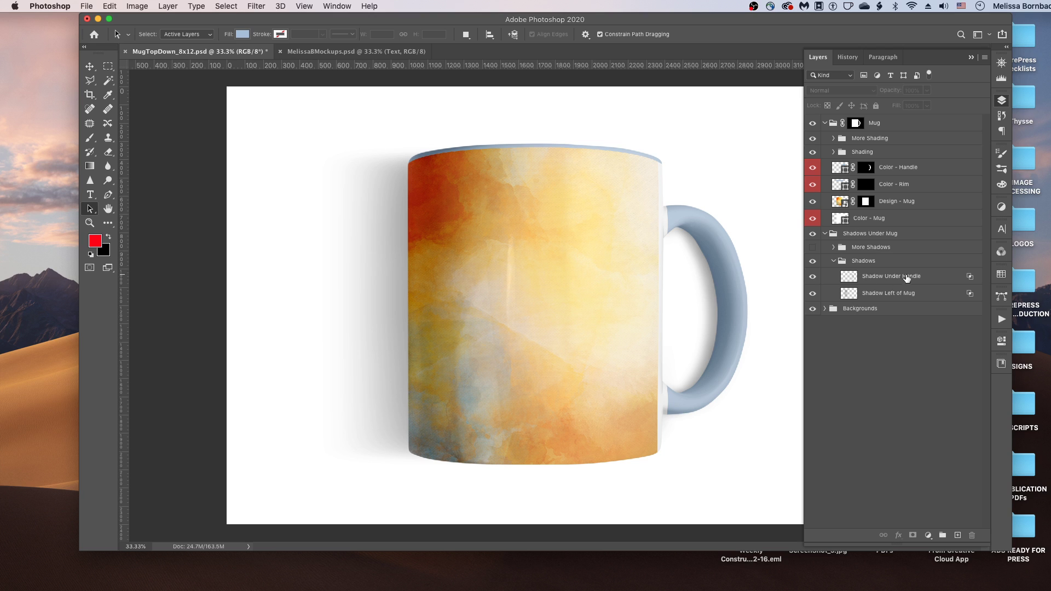
left_click(868, 277)
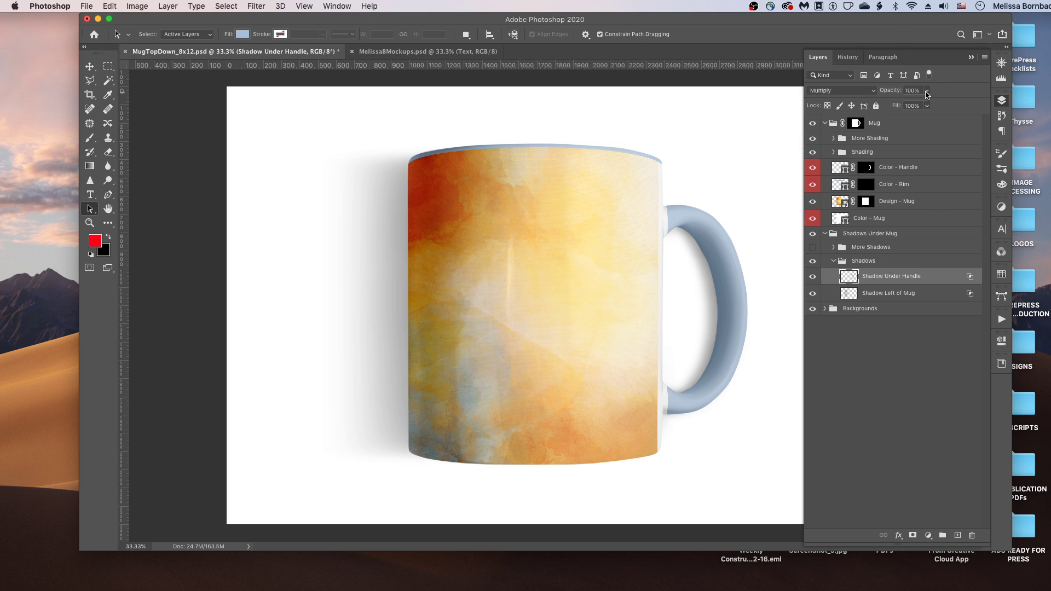
mouse_move(927, 94)
left_mouse_down()
mouse_move(890, 106)
mouse_move(934, 107)
left_mouse_up()
Step: Show the More Shadows group, set its opacity to 55%, and hide the group again
left_click(811, 248)
left_click(812, 249)
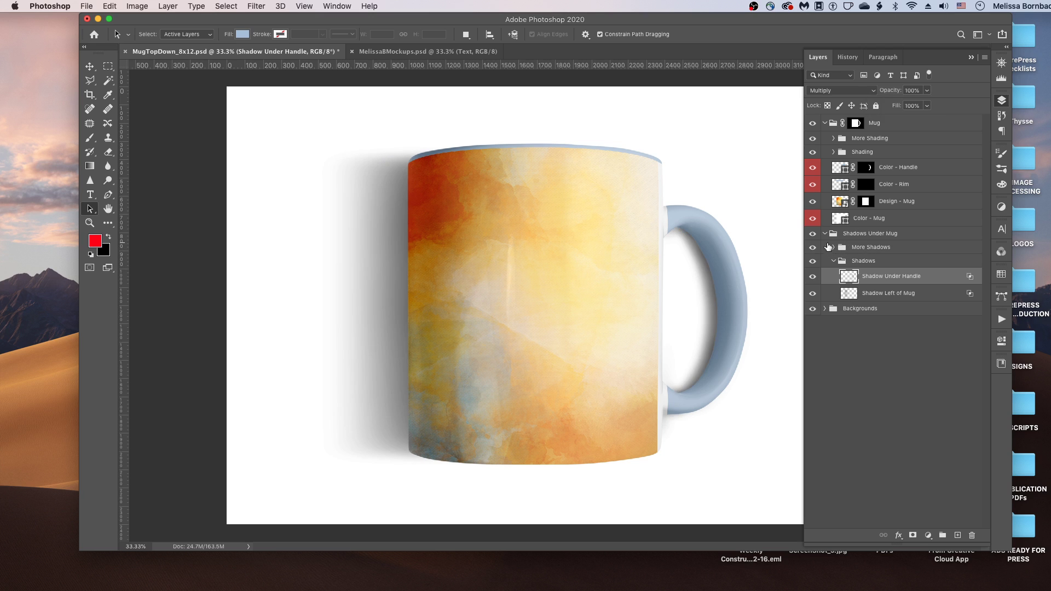
left_click(878, 247)
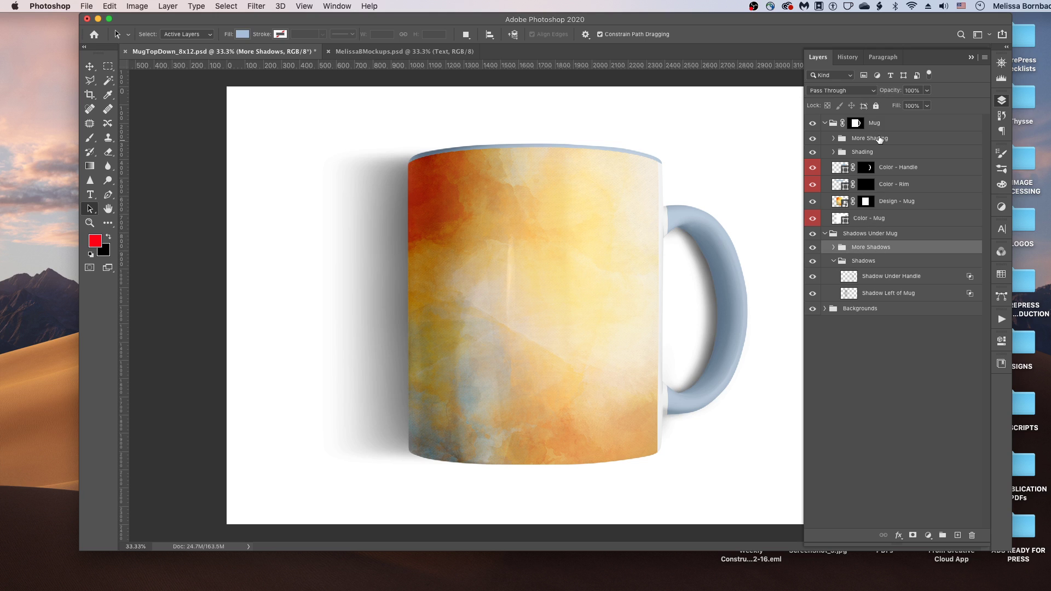
left_click(927, 91)
left_click_drag(910, 105, 903, 105)
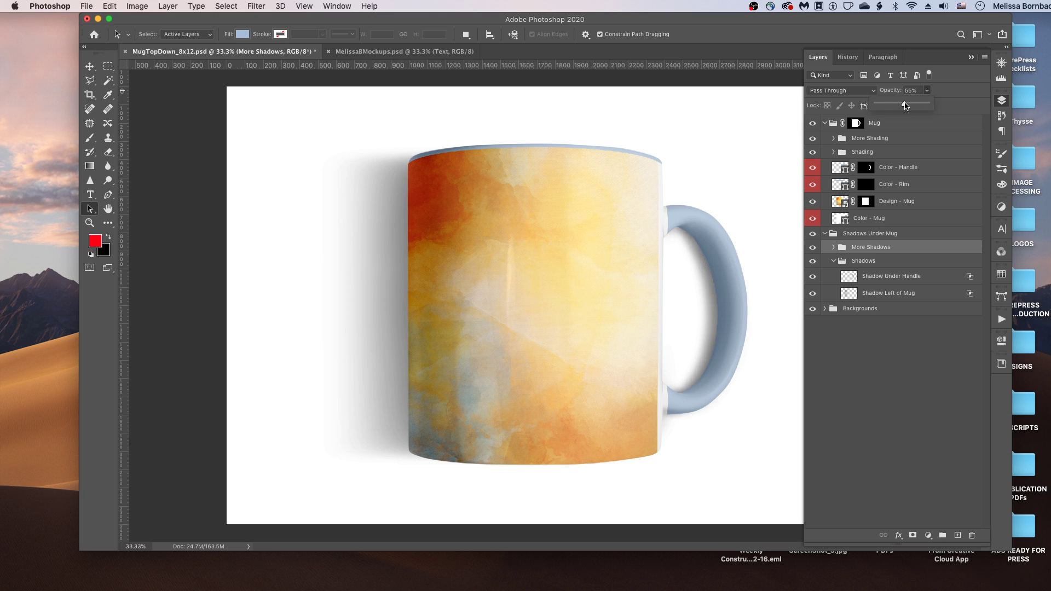
left_click(813, 248)
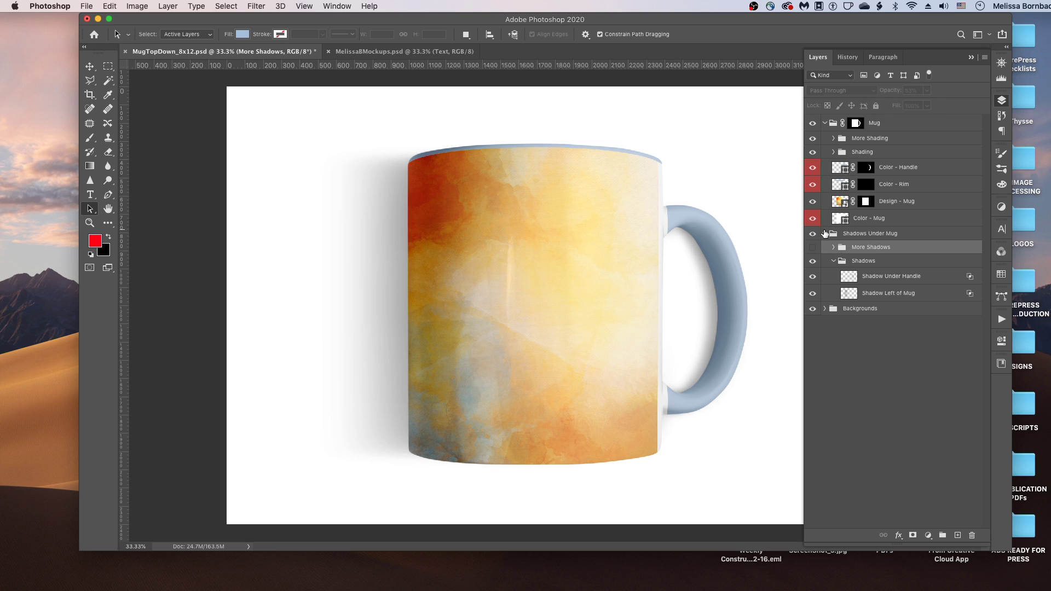
Step: Collapse the Shadows Under Mug group and select the White Background layer inside the Backgrounds group
left_click(825, 233)
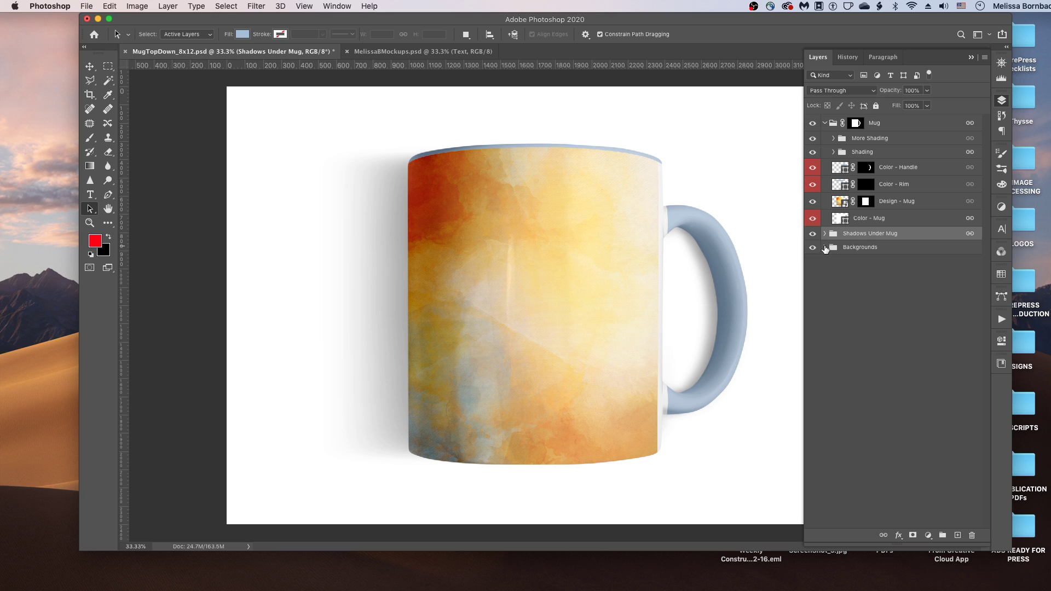
left_click(825, 248)
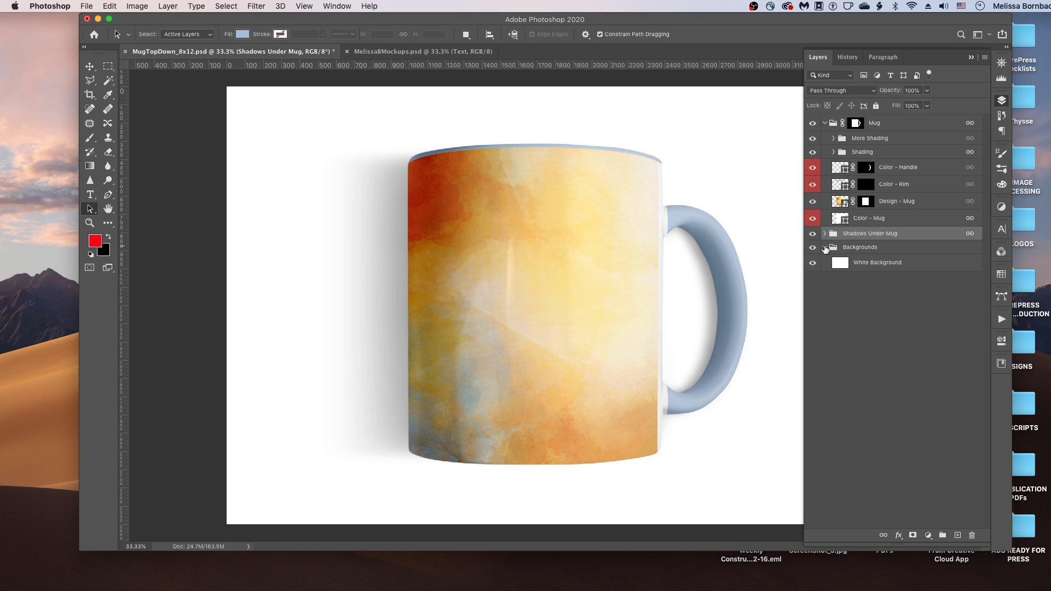
left_click(861, 265)
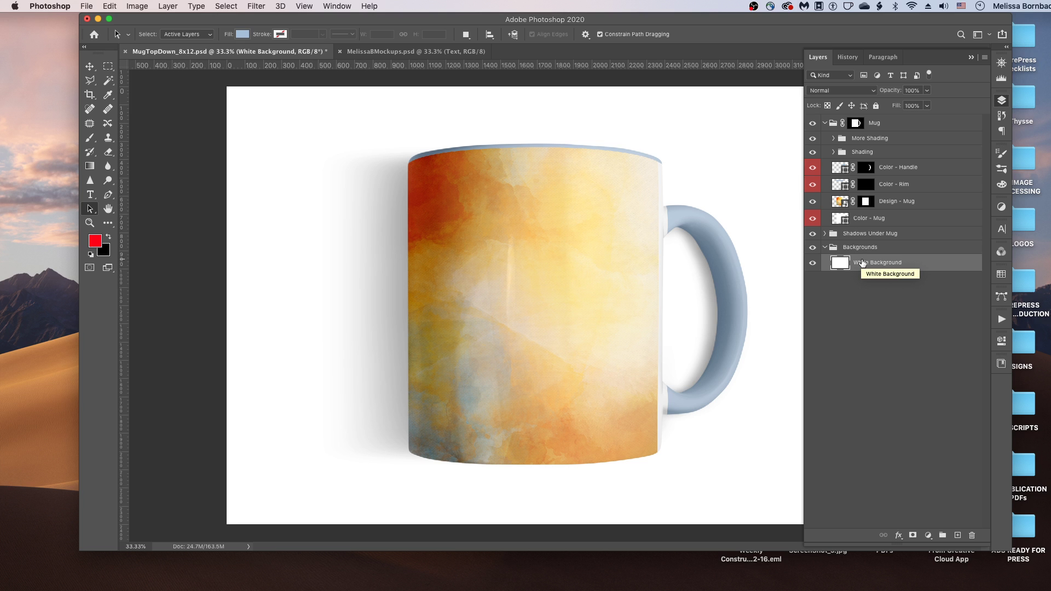
Step: Open RusticBrownWood.tiff from the z_keep folder
left_click(87, 6)
left_click(287, 70)
key("super+o")
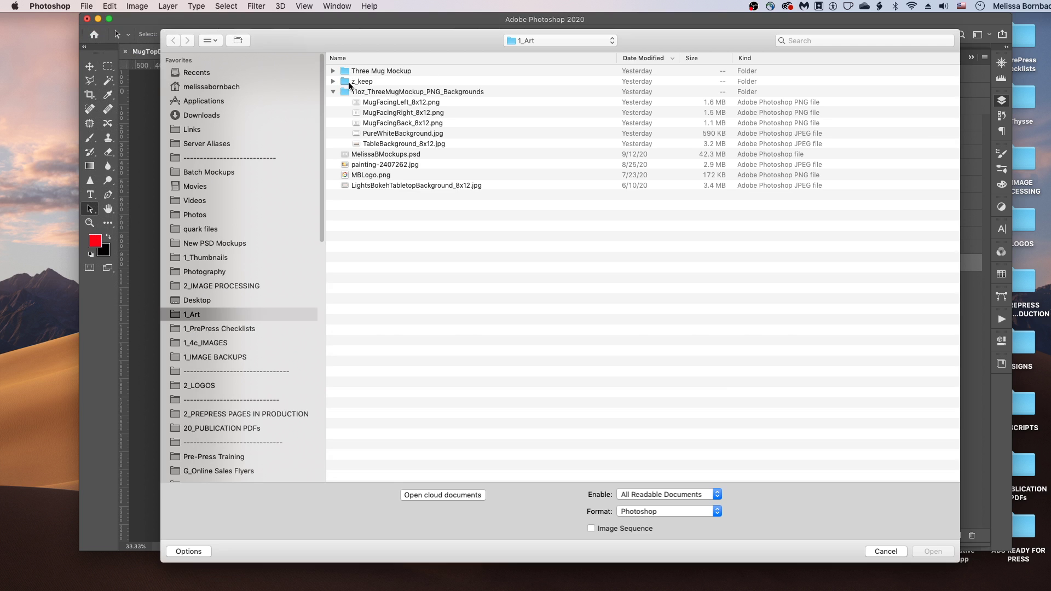
double_click(349, 82)
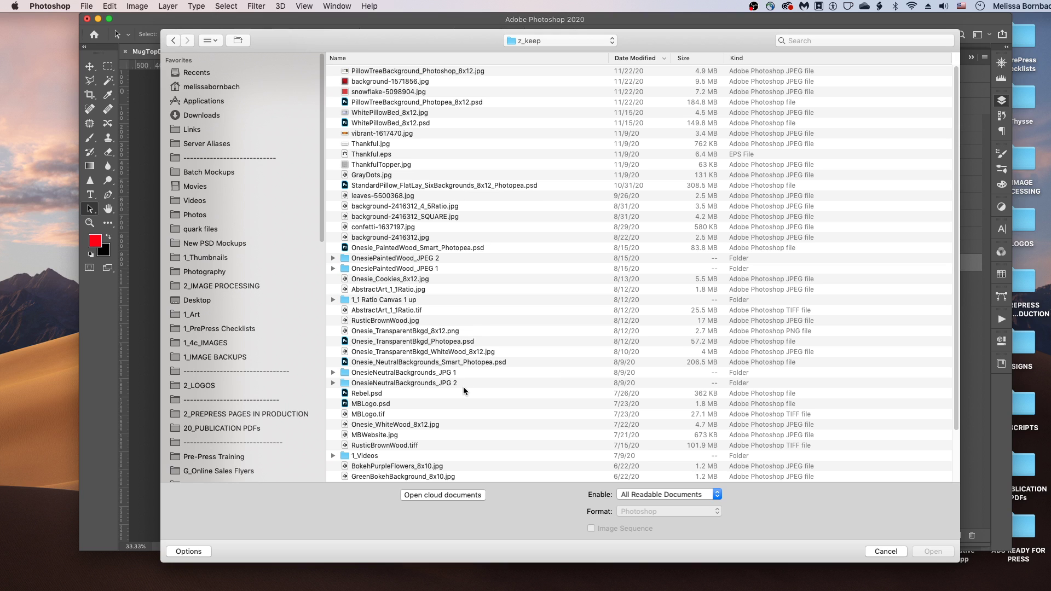
scroll(463, 387, "down", 1)
left_click(398, 442)
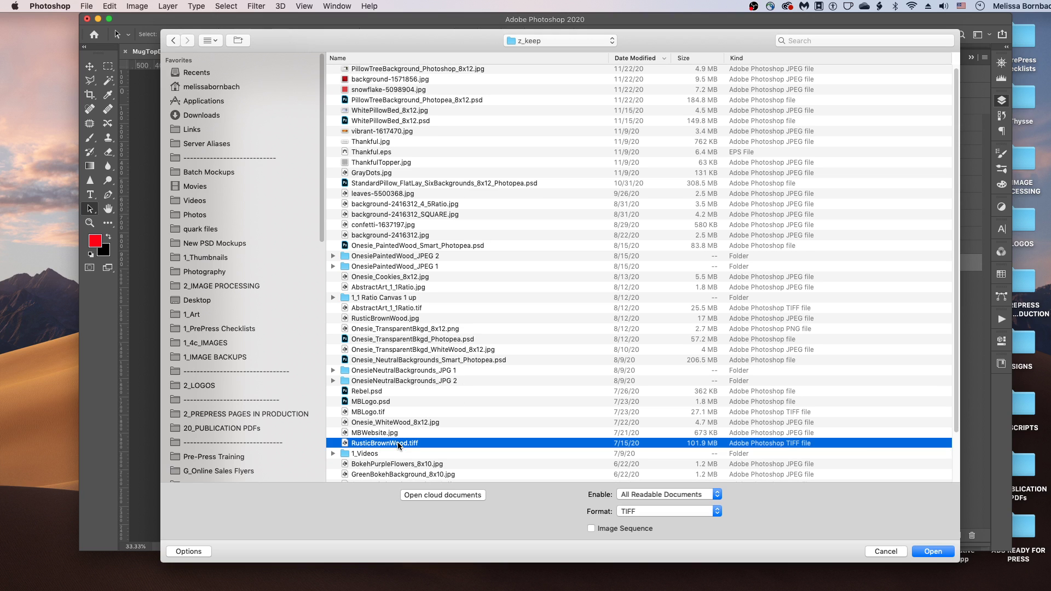
double_click(397, 442)
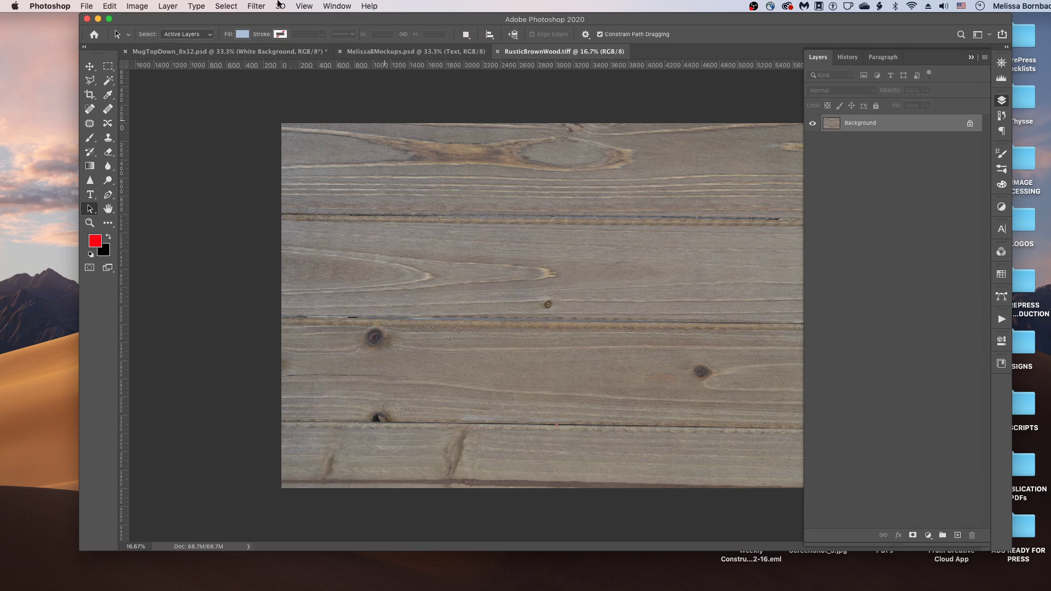
Step: Select the entire RusticBrownWood.tiff image and copy it
left_click(226, 6)
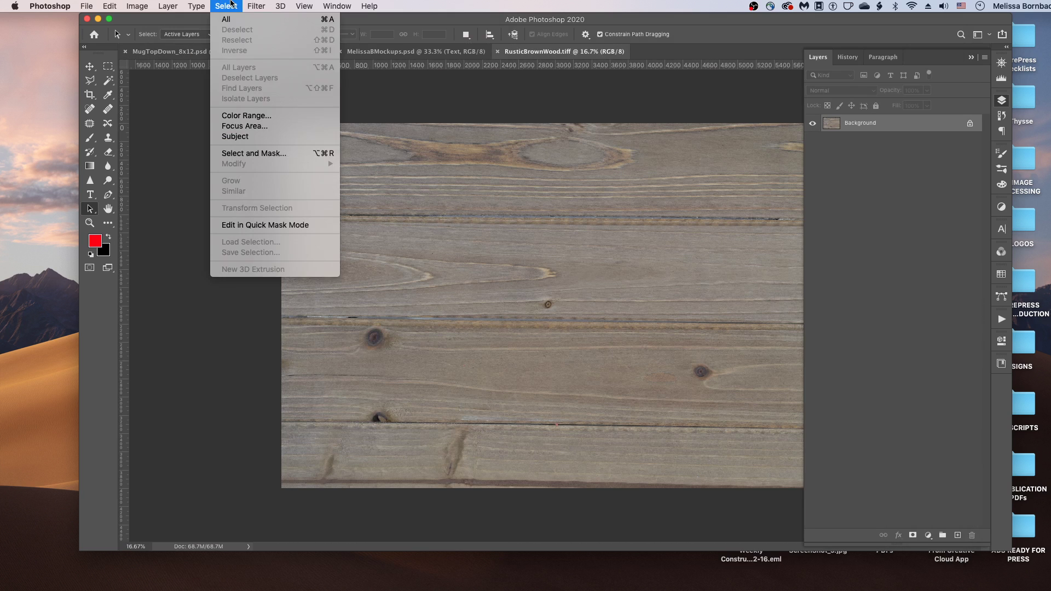
left_click(222, 18)
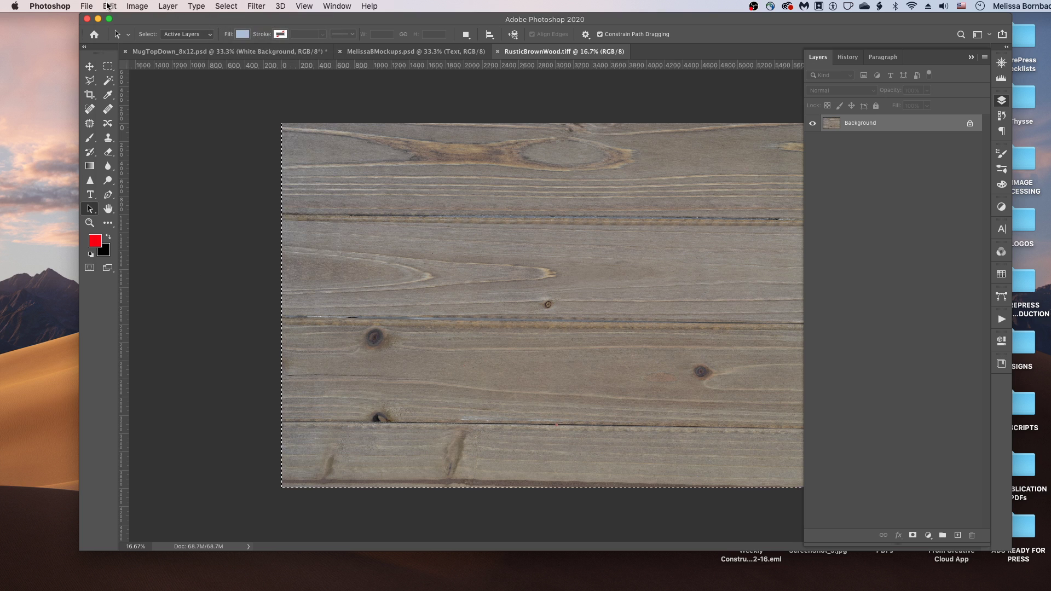
left_click(111, 6)
left_click(130, 85)
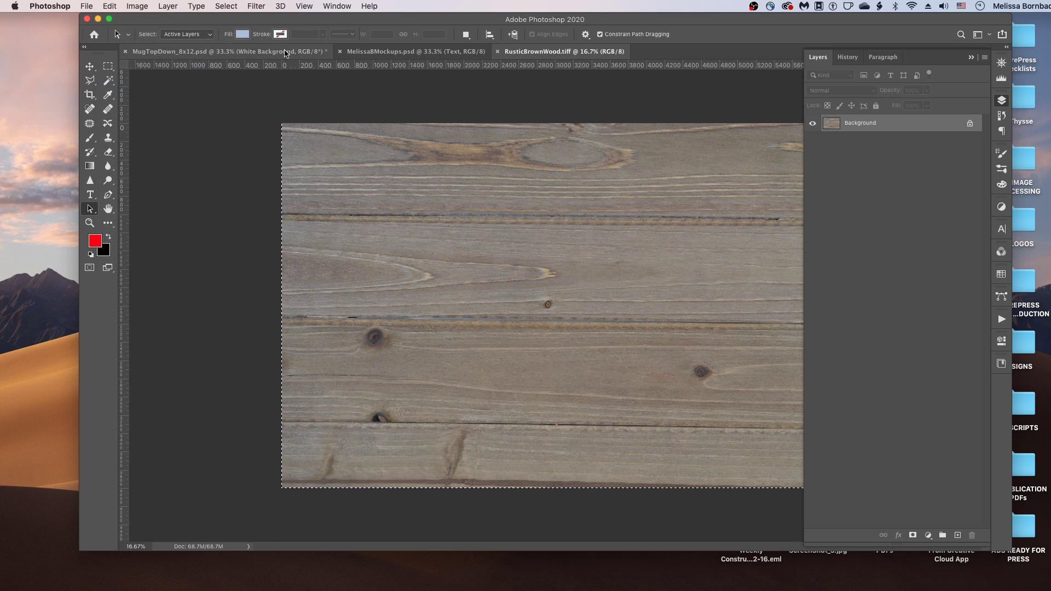
Step: Paste the copied wood image into MugTopDown_8x12.psd directly above the White Background layer
left_click(230, 51)
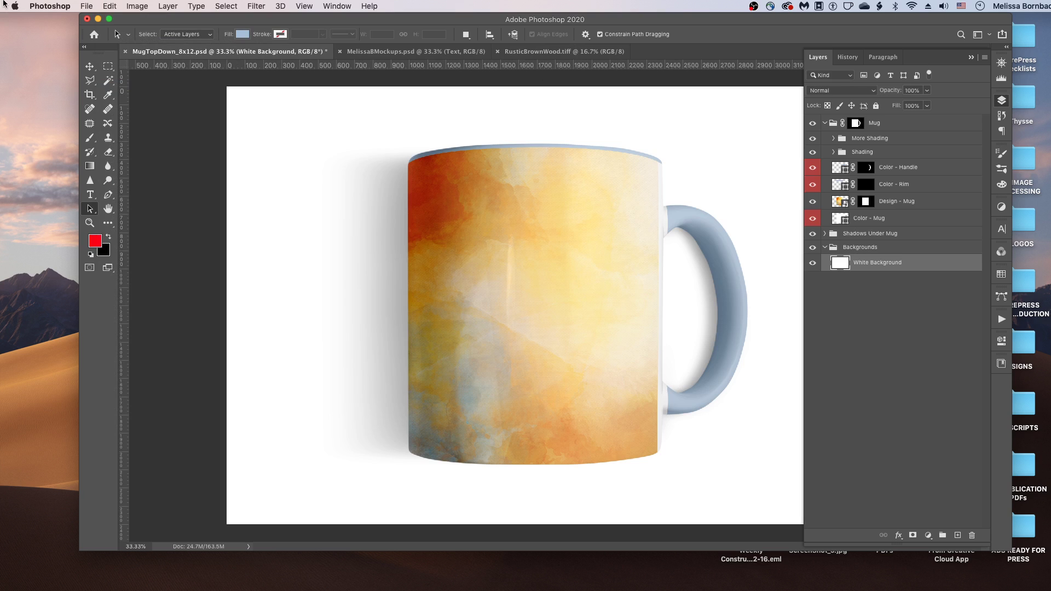
left_click(104, 6)
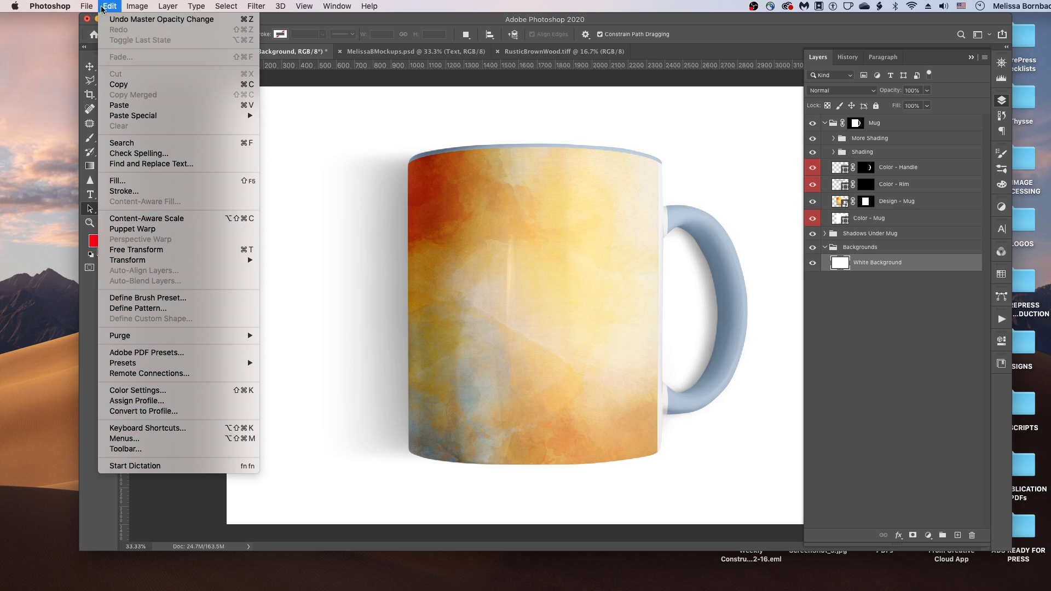
left_click(134, 104)
left_click(804, 400)
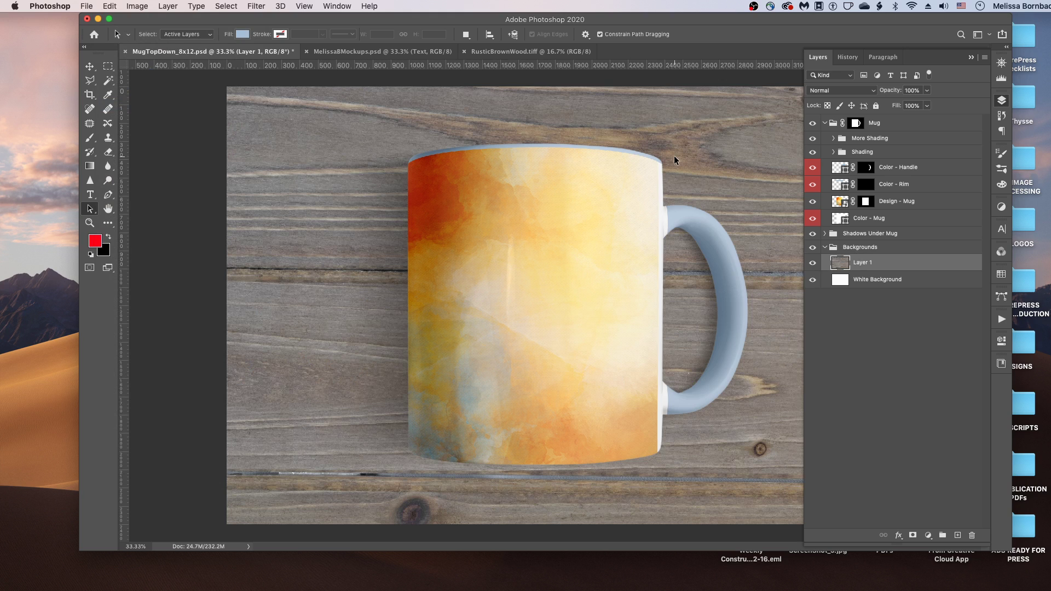
Step: Try the wood layer above the Mug group, return it to the Backgrounds group above White Background, and deselect it
left_click(888, 123)
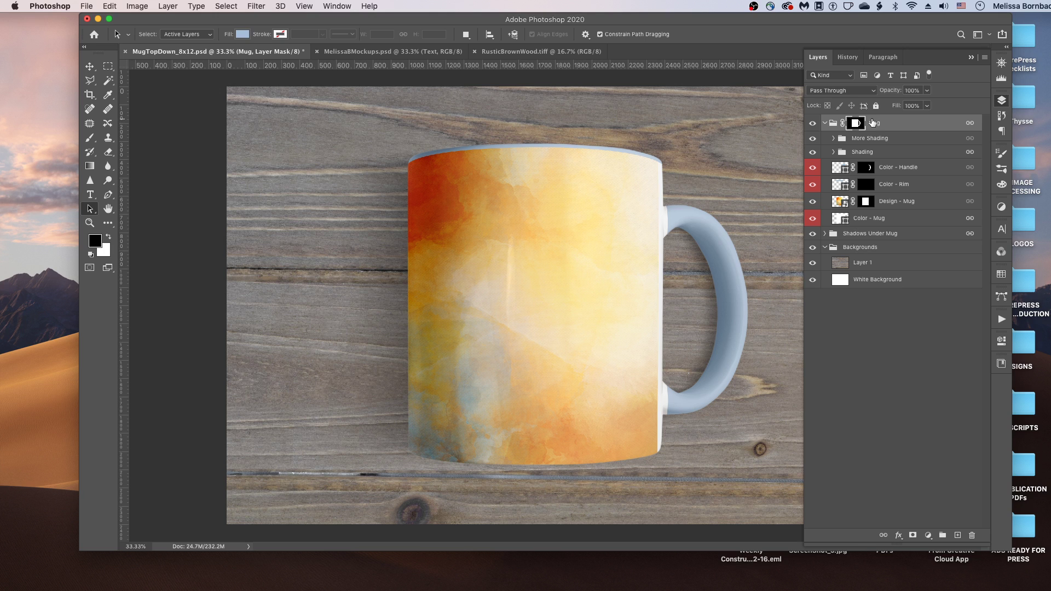
left_click_drag(882, 262, 907, 115)
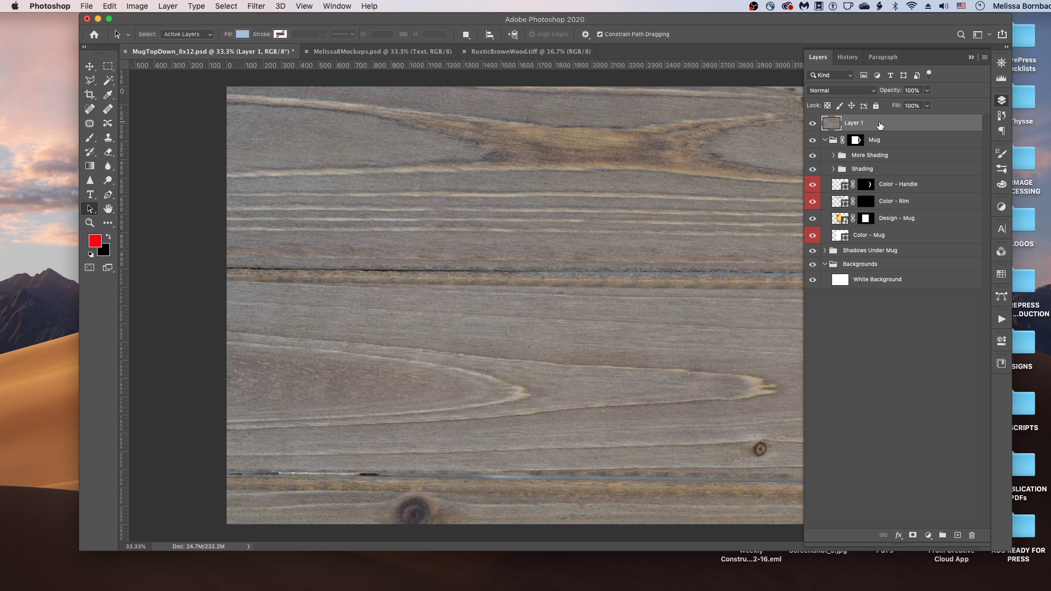
left_click_drag(878, 126, 875, 275)
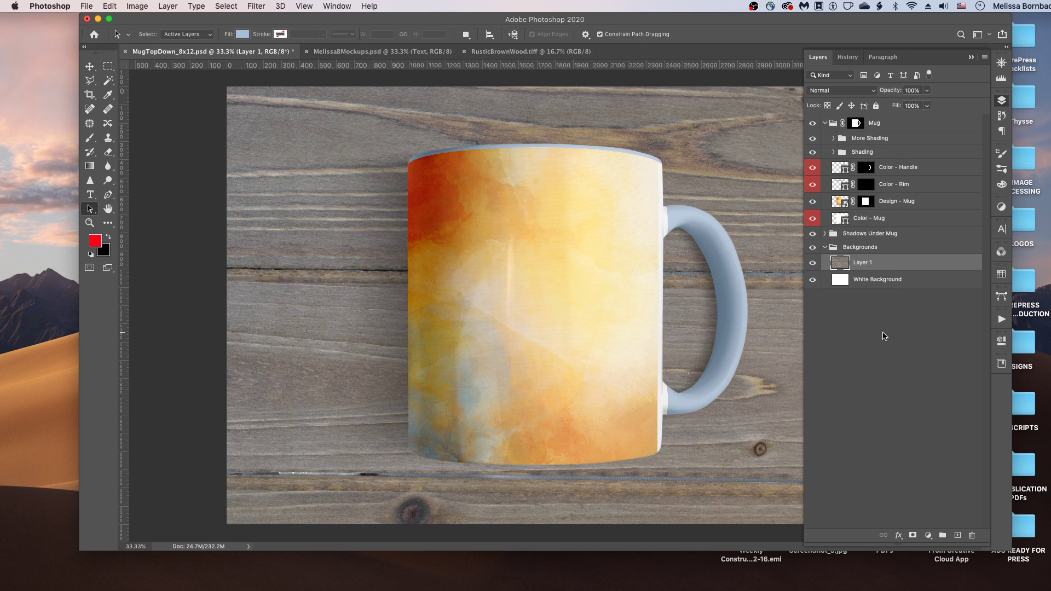
left_click(884, 336)
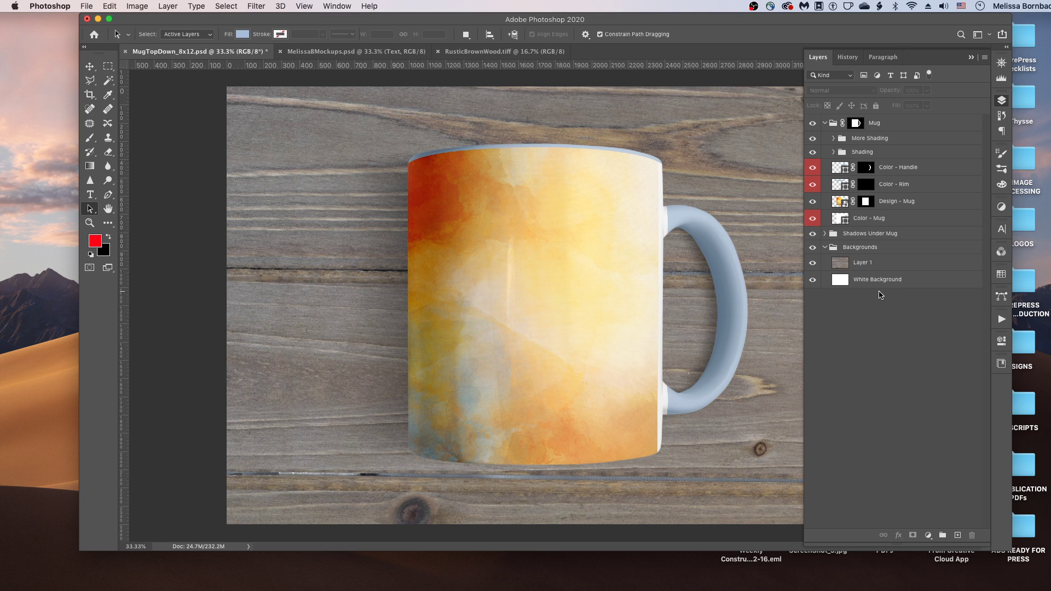
Step: Switch to the MelissaBMockups.psd document to view its promotional page
left_click(379, 53)
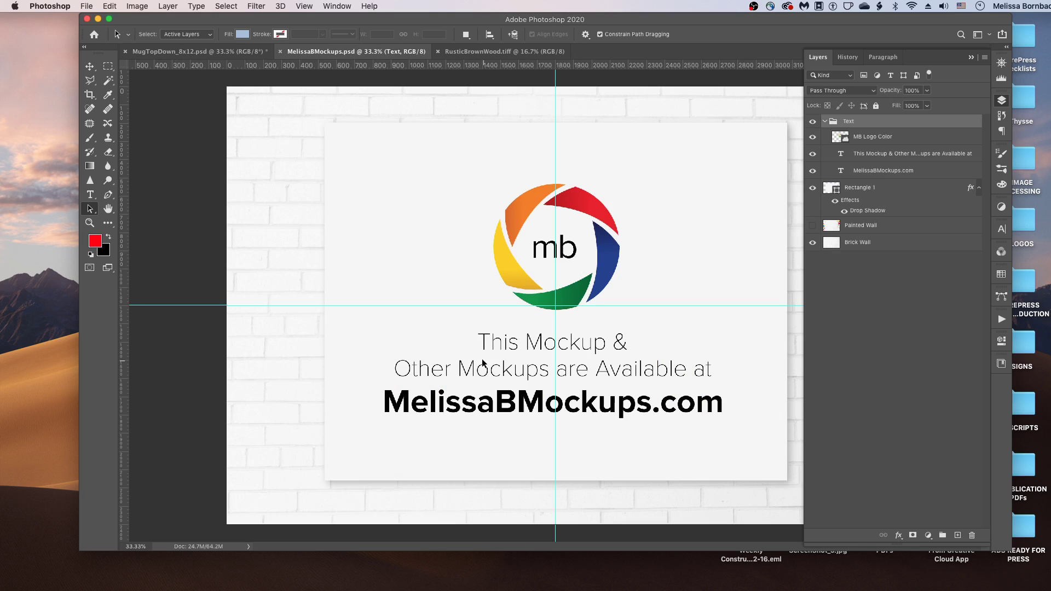